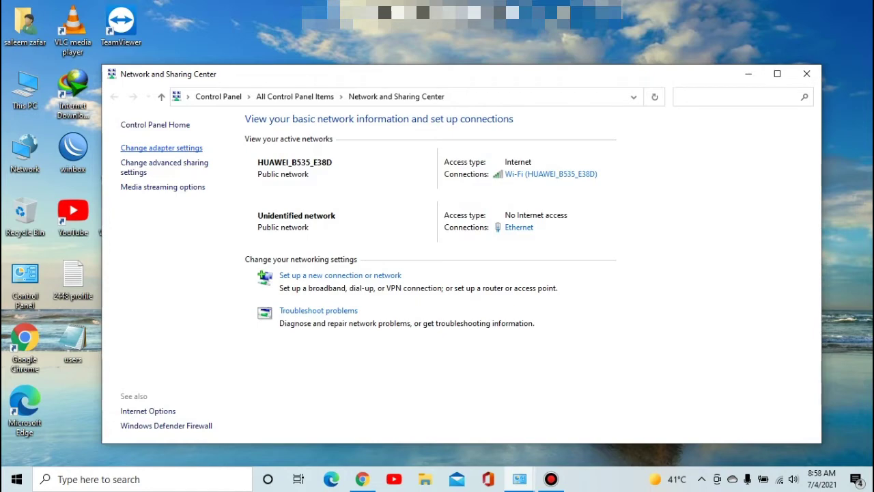
Open the Ethernet adapter's IPv4 properties from Network Connections
{"action": "left_click", "coordinate": [161, 147]}
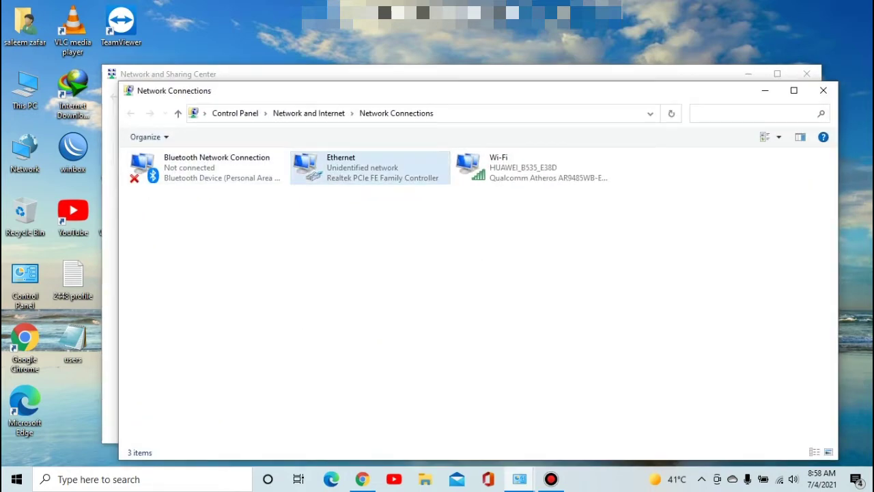
{"action": "right_click", "coordinate": [341, 162]}
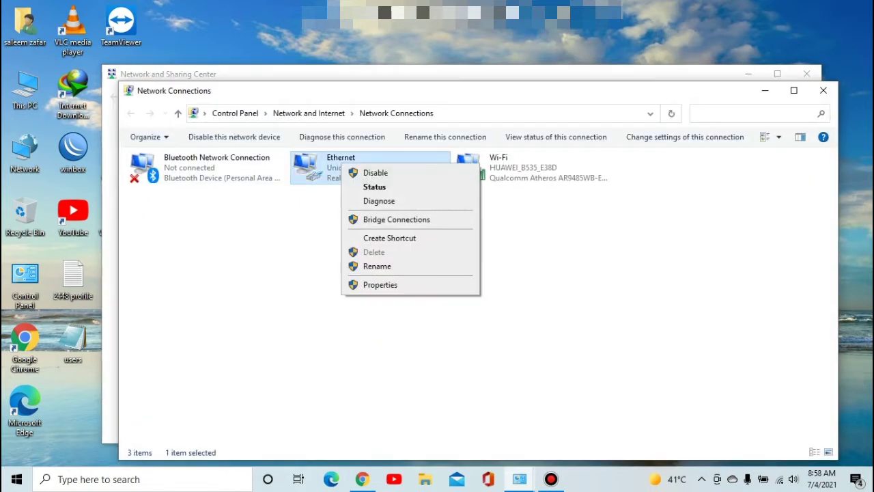
{"action": "left_click", "coordinate": [380, 284]}
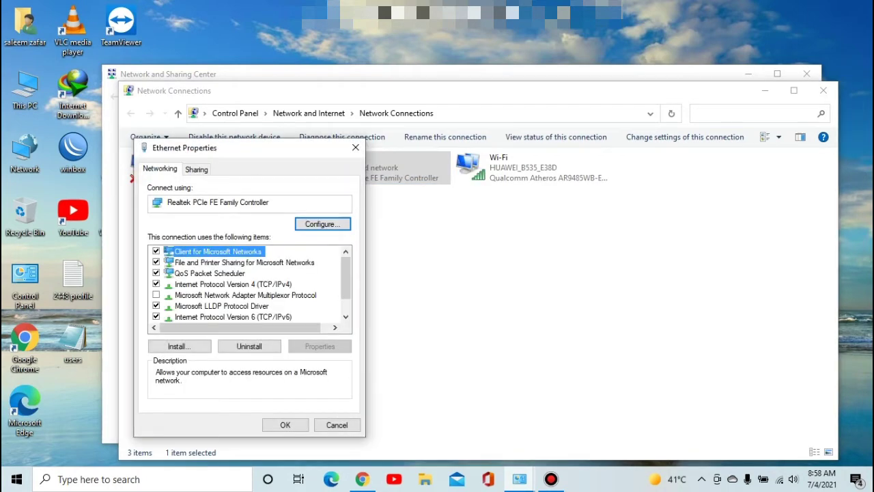
{"action": "double_click", "coordinate": [233, 284]}
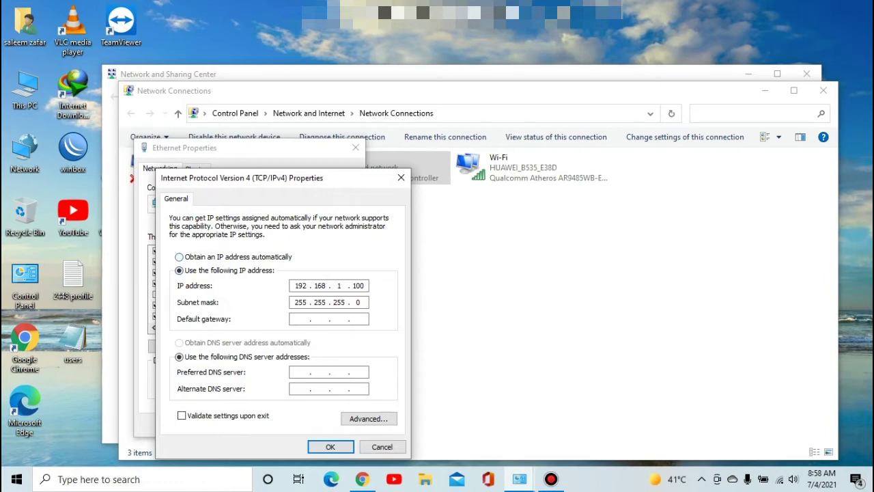
Set static IP 192.168.1.100 with subnet mask 255.255.255.0 and save the adapter settings
{"action": "left_click", "coordinate": [180, 257]}
{"action": "left_click", "coordinate": [180, 270]}
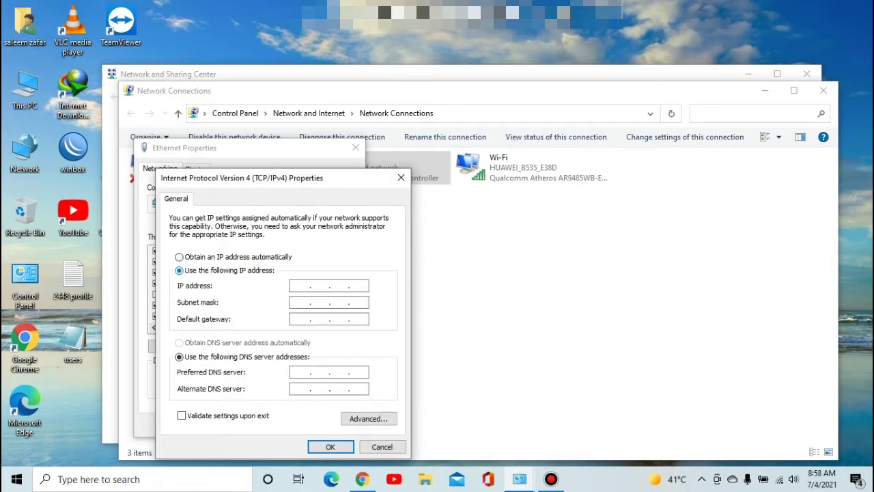
{"action": "left_click", "coordinate": [300, 286]}
{"action": "type", "text": "192 . 168 . 1 . 100"}
{"action": "key", "text": "Tab"}
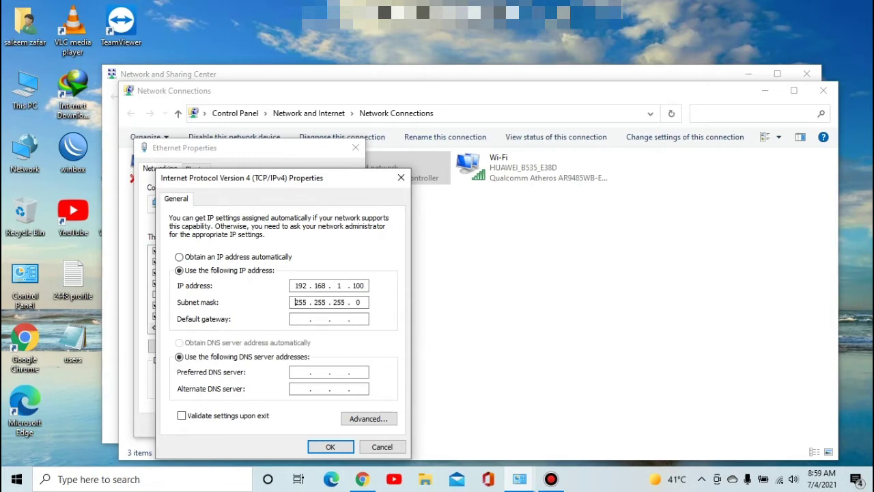
{"action": "key", "text": "Return"}
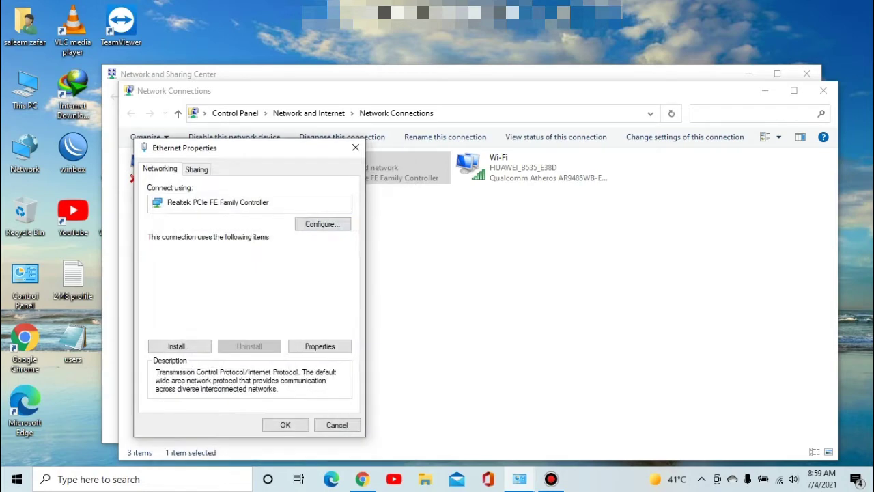
{"action": "left_click", "coordinate": [286, 425]}
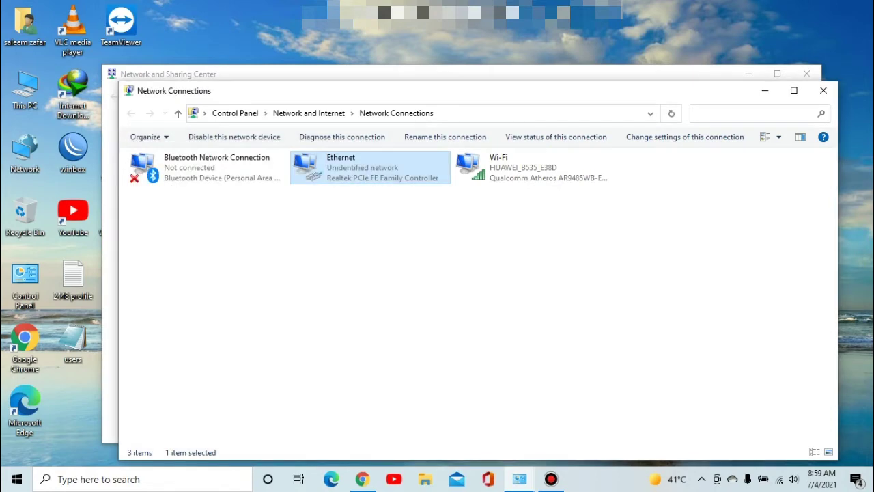
Minimize the network windows and start a fresh Chrome window
{"action": "left_click", "coordinate": [765, 90]}
{"action": "left_click", "coordinate": [749, 74]}
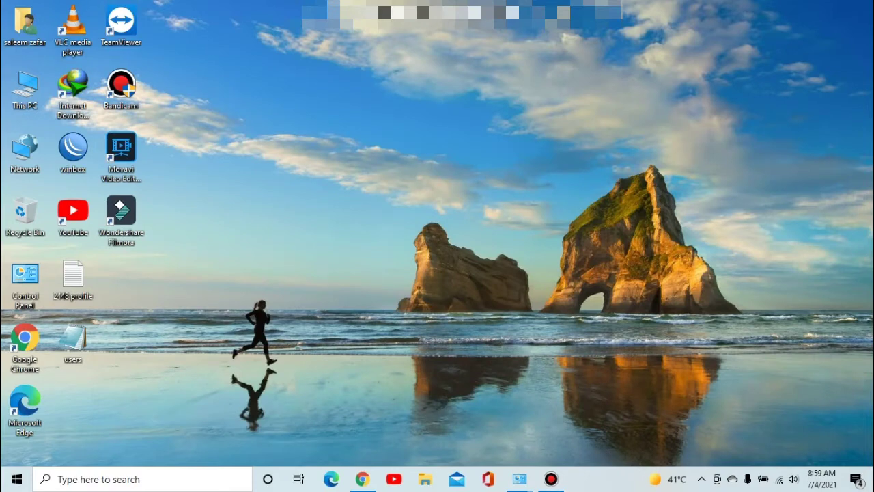
{"action": "mouse_move", "coordinate": [362, 479]}
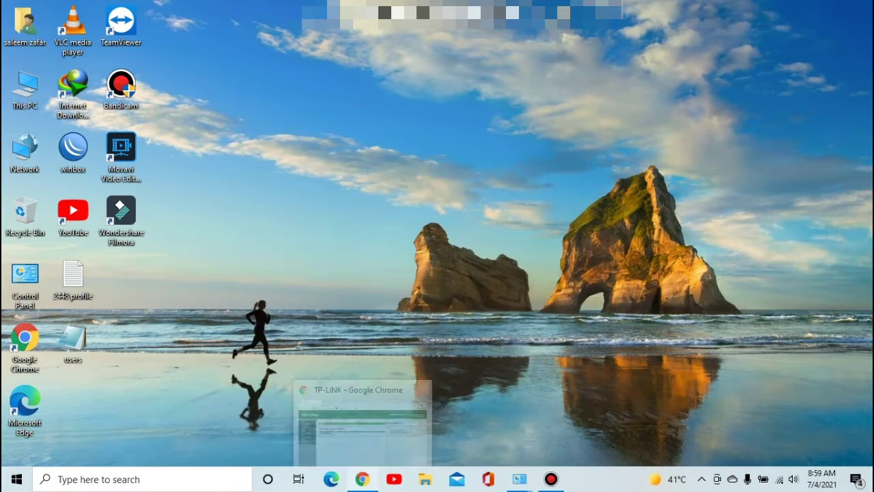
{"action": "left_click", "coordinate": [362, 479]}
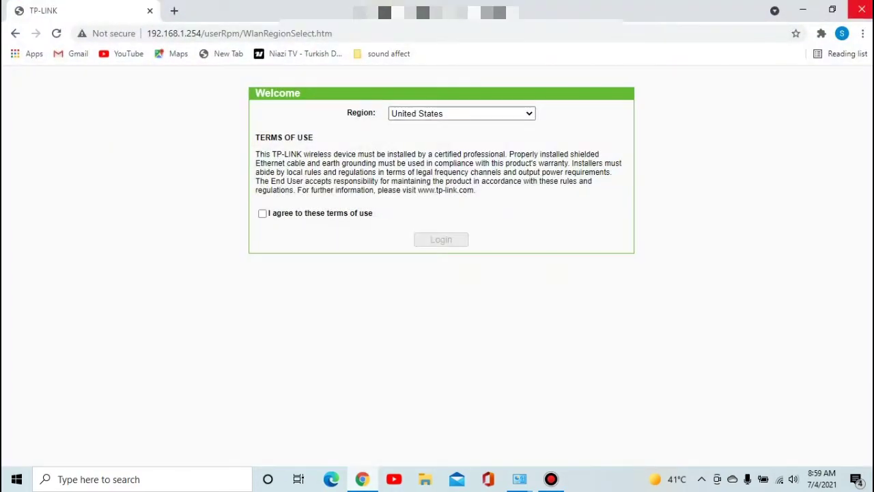
{"action": "left_click", "coordinate": [362, 479]}
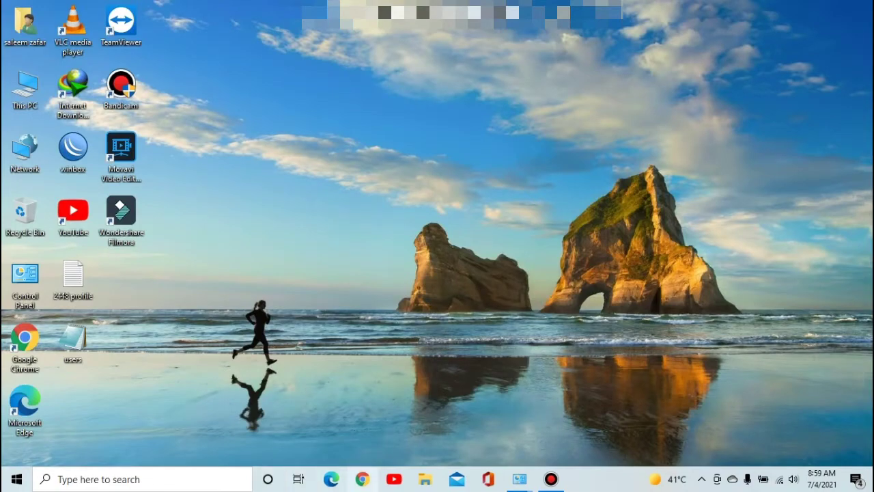
{"action": "left_click", "coordinate": [362, 479]}
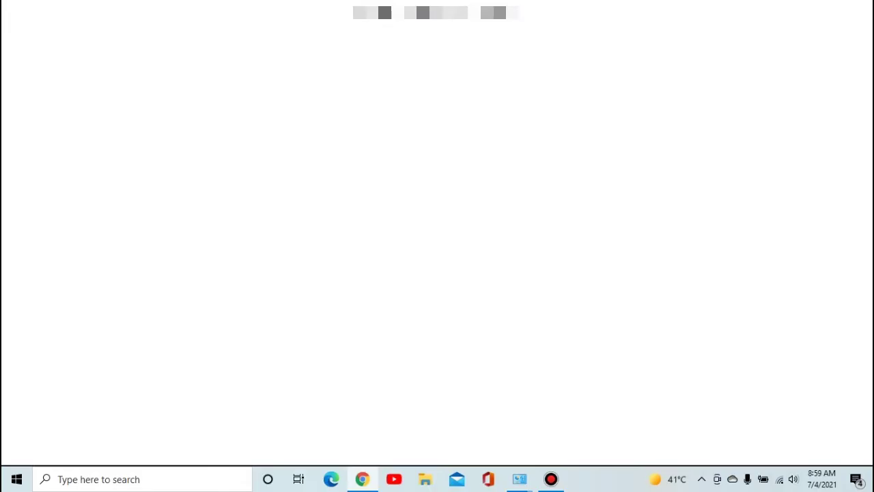
Browse to the device address 192.168.1.254
{"action": "left_click", "coordinate": [100, 32]}
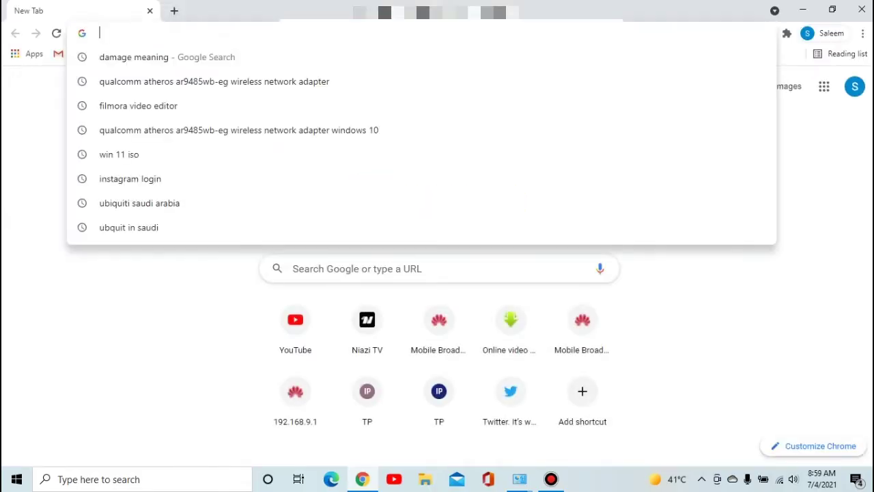
{"action": "type", "text": "192"}
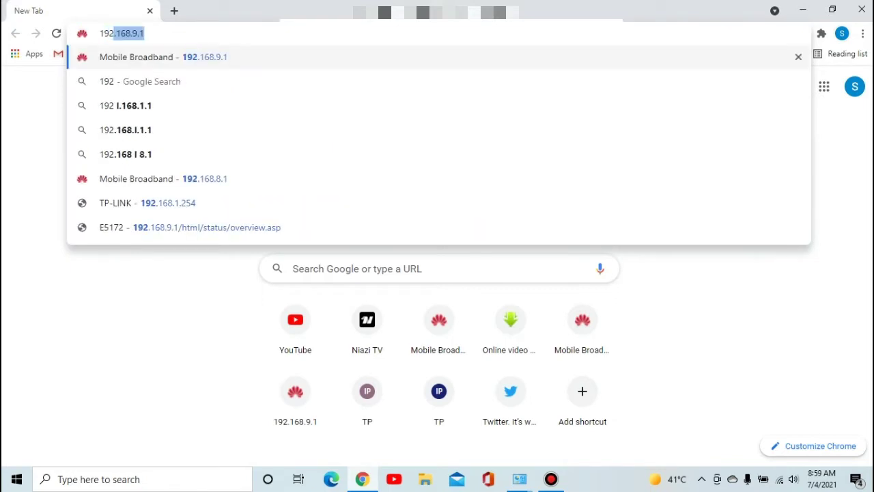
{"action": "type", "text": ".168."}
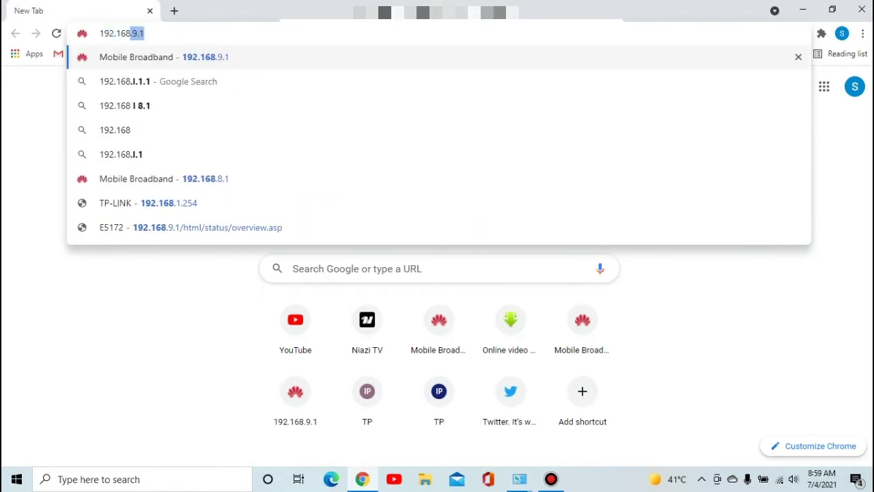
{"action": "type", "text": "1.2"}
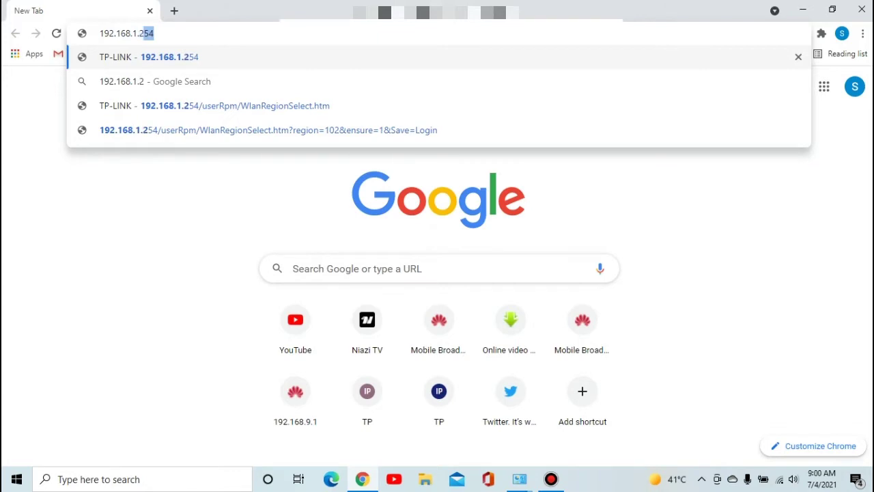
{"action": "type", "text": "54"}
{"action": "key", "text": "Return"}
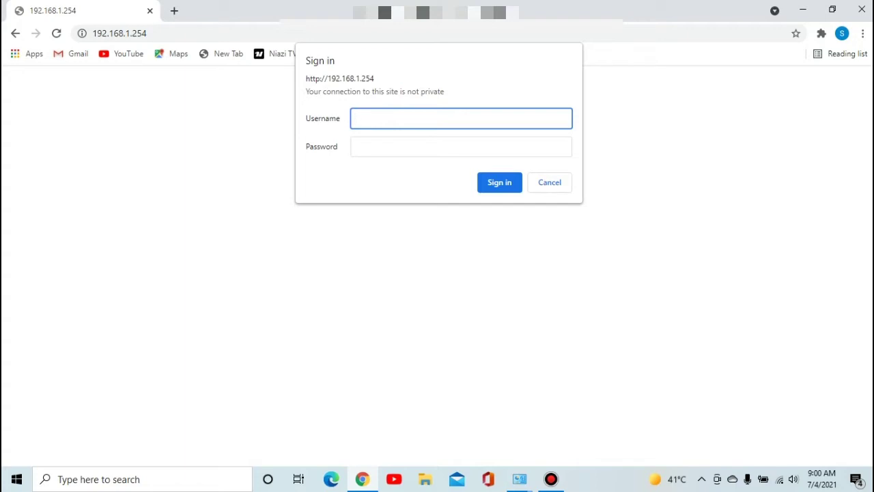
Sign in with the device's username and password
{"action": "key", "text": "Tab"}
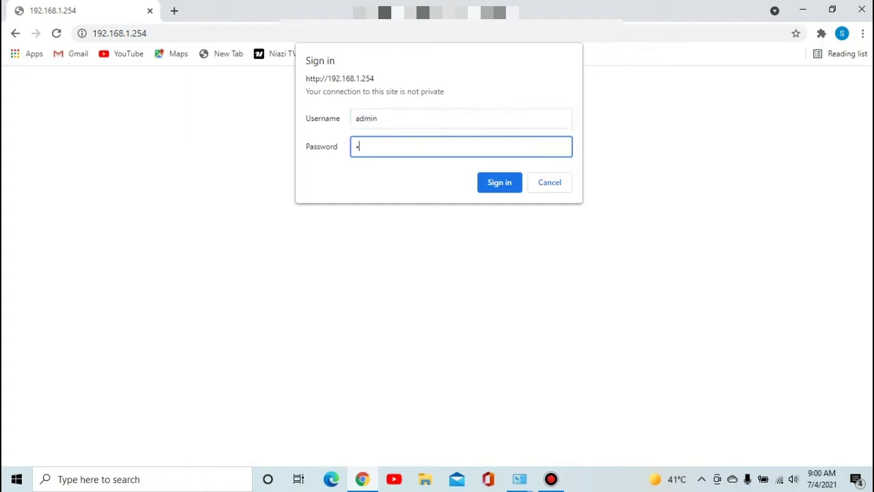
{"action": "key", "text": "Return"}
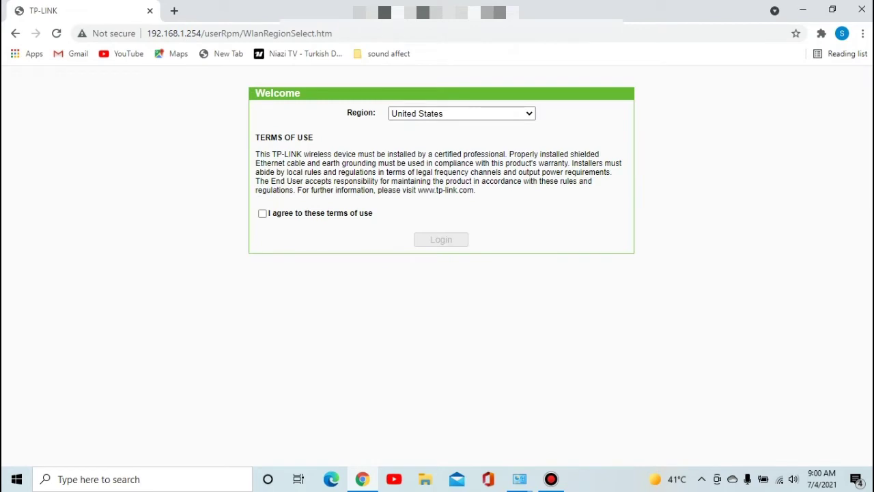
Choose India as the region, accept the terms of use, and log in
{"action": "left_click", "coordinate": [462, 114]}
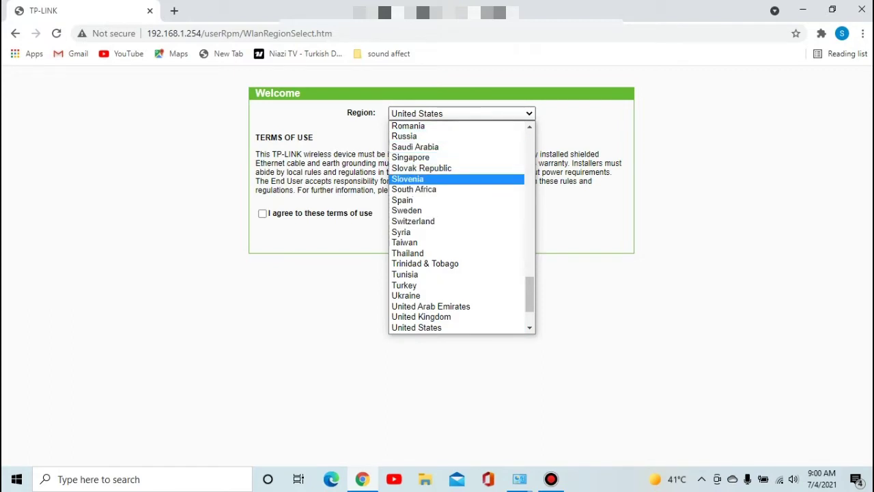
{"action": "left_click_drag", "start_coordinate": [529, 294], "coordinate": [529, 203]}
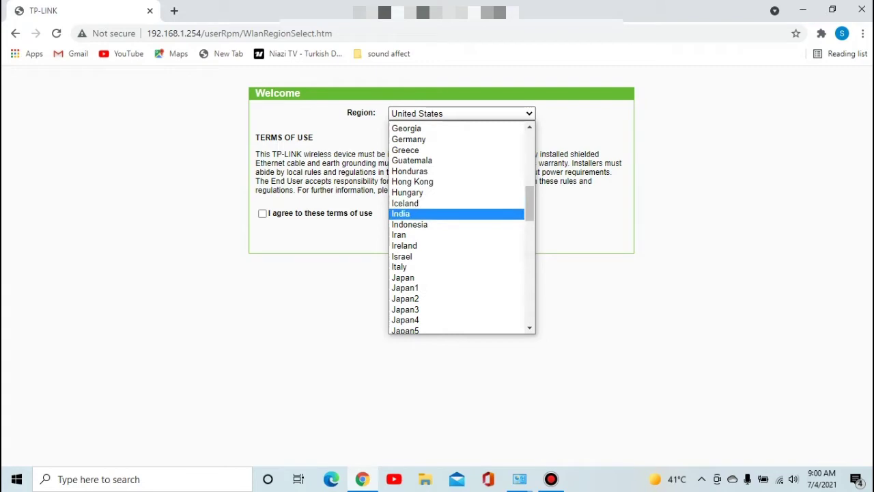
{"action": "left_click", "coordinate": [424, 214]}
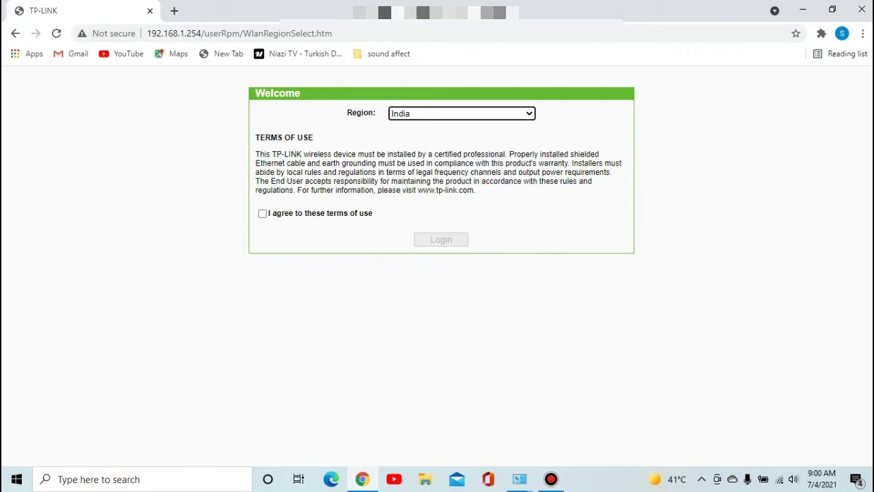
{"action": "left_click", "coordinate": [263, 214]}
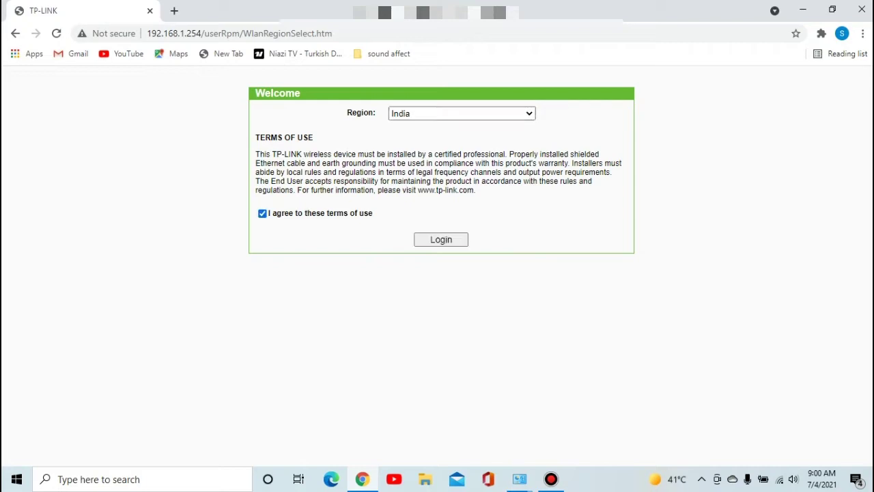
{"action": "left_click", "coordinate": [442, 239]}
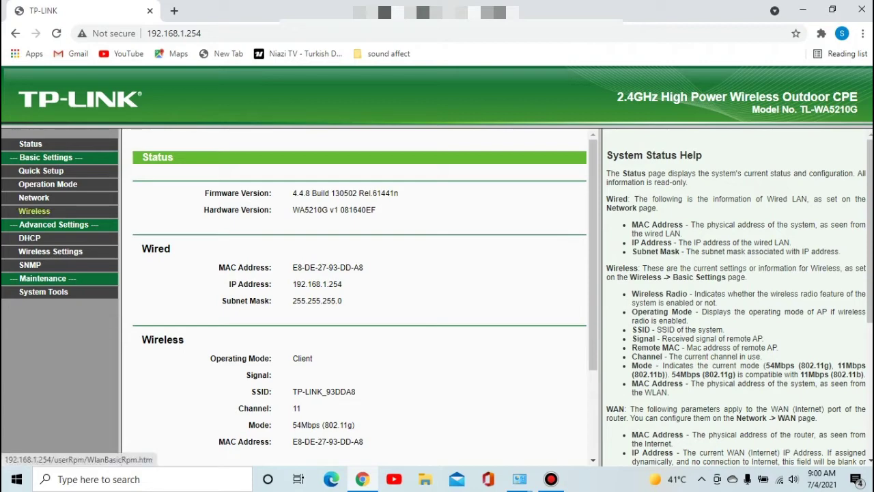
Set the wireless channel to 6 and the SSID to TP-LINK_5210, then save
{"action": "left_click", "coordinate": [34, 211]}
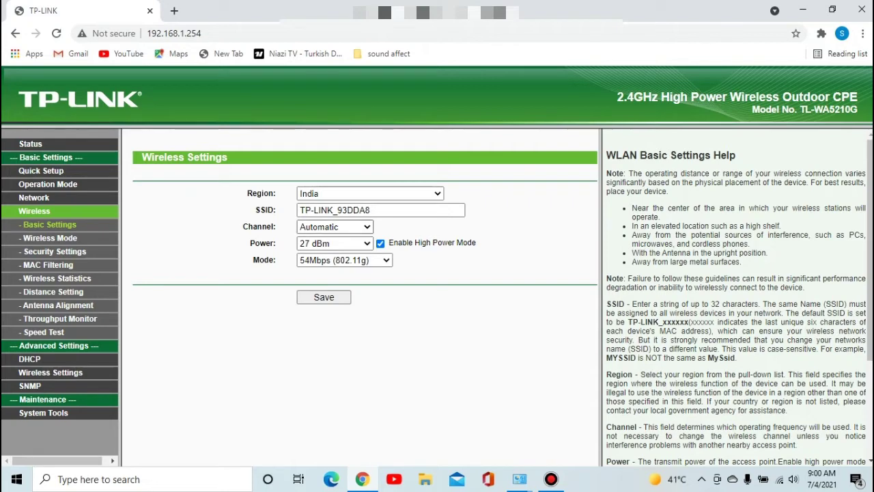
{"action": "left_click", "coordinate": [335, 227]}
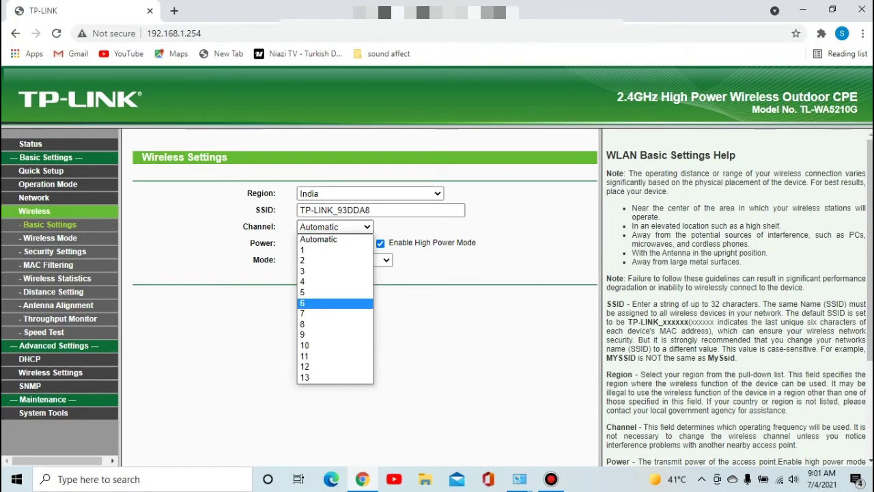
{"action": "left_click", "coordinate": [325, 303]}
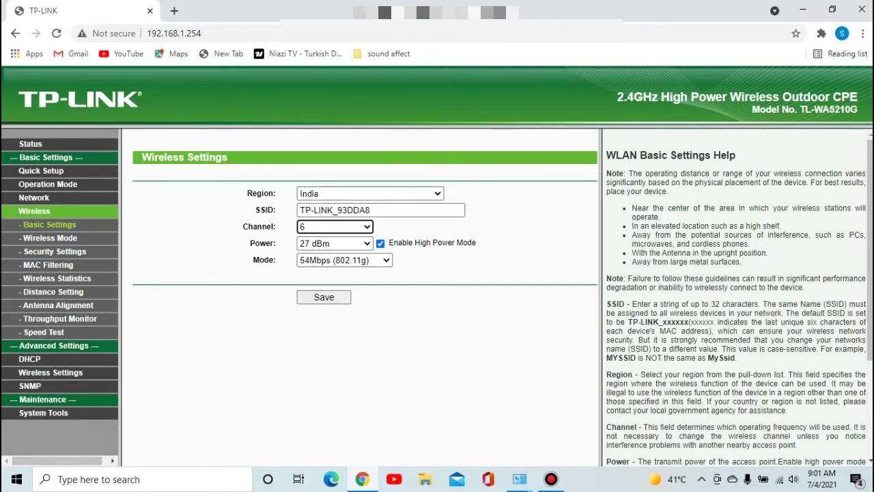
{"action": "left_click", "coordinate": [371, 210]}
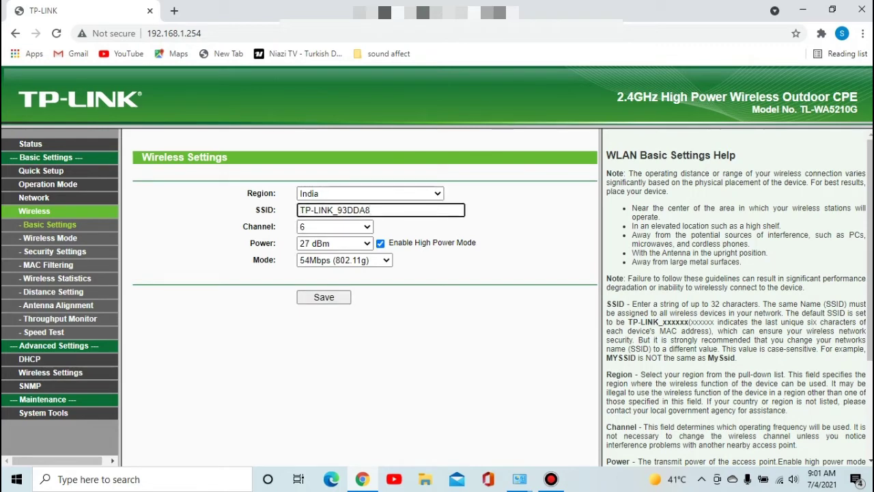
{"action": "key", "text": "BackSpace"}
{"action": "key", "text": "BackSpace"}
{"action": "key", "text": "BackSpace"}
{"action": "key", "text": "BackSpace"}
{"action": "key", "text": "BackSpace"}
{"action": "key", "text": "BackSpace"}
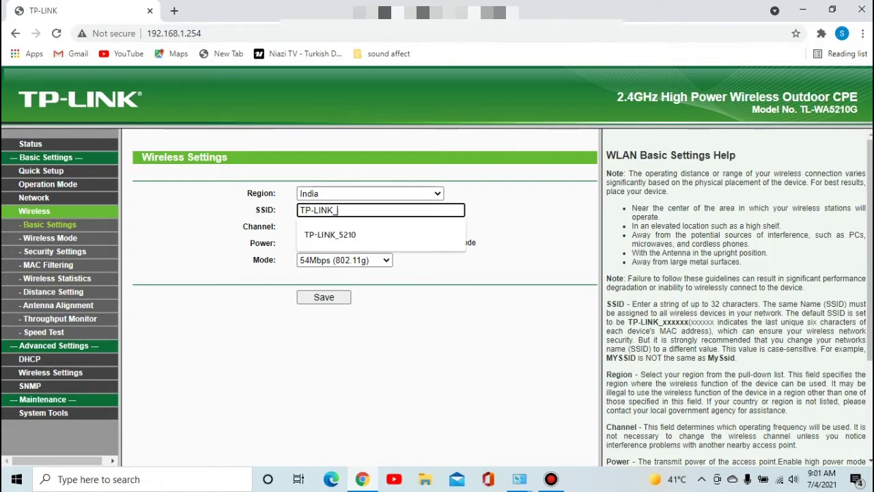
{"action": "key", "text": "Down"}
{"action": "key", "text": "Return"}
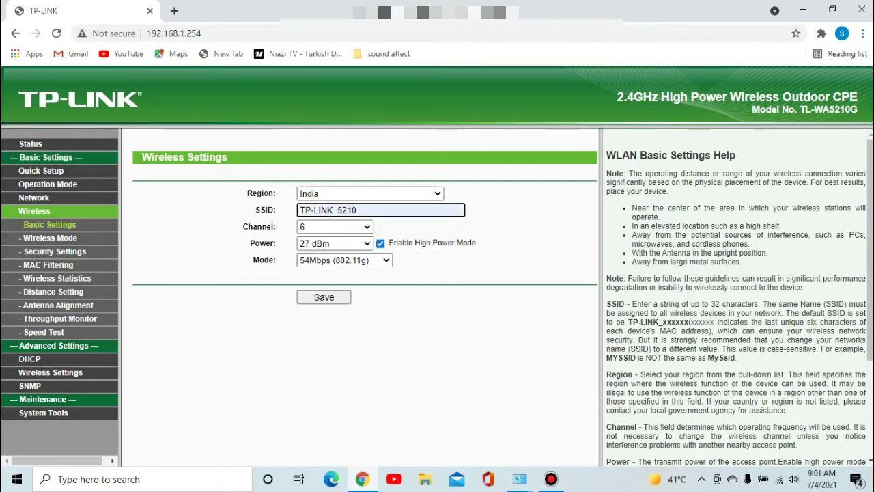
{"action": "key", "text": "Return"}
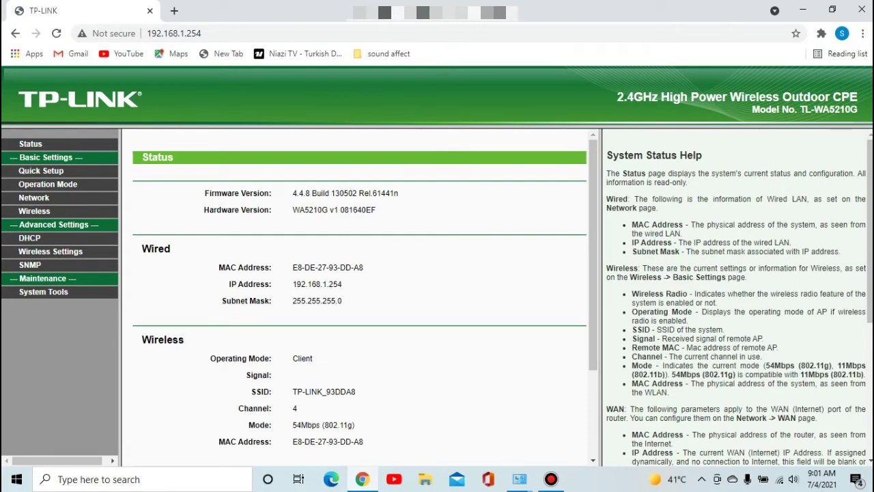
Switch the wireless mode to Access Point with SSID TP-LINK_5210 and save
{"action": "left_click", "coordinate": [34, 211]}
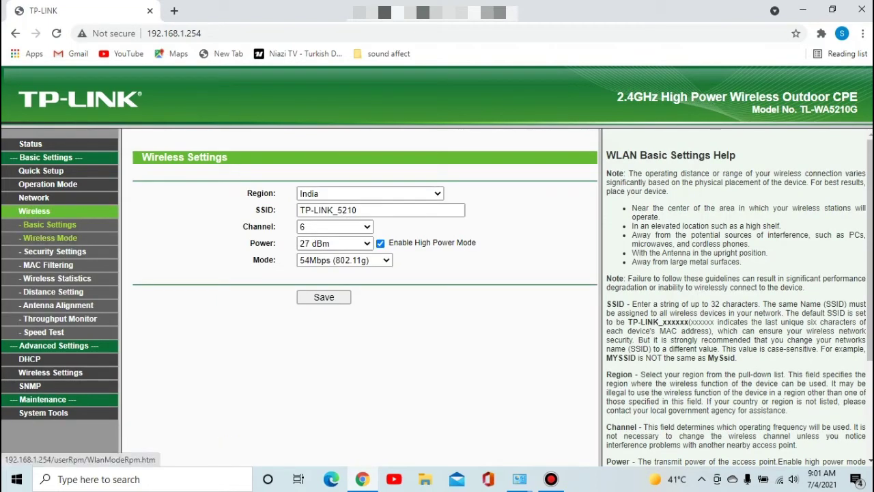
{"action": "left_click", "coordinate": [50, 238]}
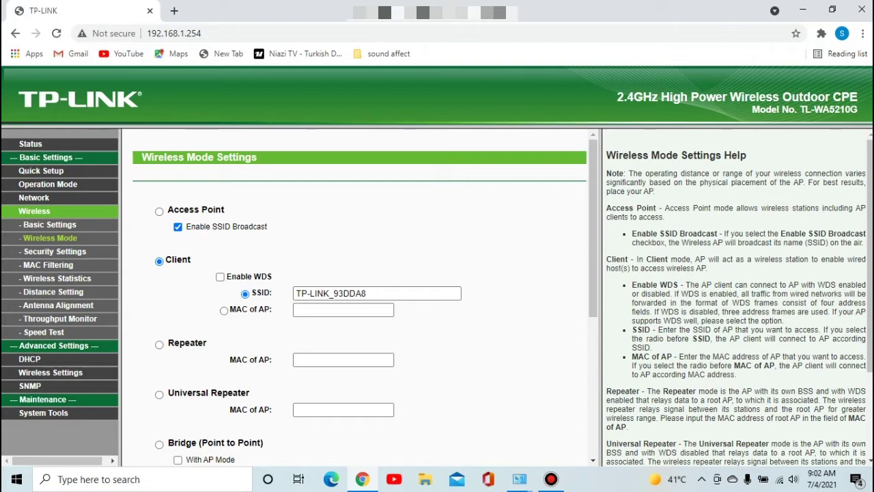
{"action": "left_click", "coordinate": [159, 211]}
{"action": "left_click", "coordinate": [383, 294]}
{"action": "key", "text": "BackSpace"}
{"action": "key", "text": "BackSpace"}
{"action": "key", "text": "BackSpace"}
{"action": "key", "text": "BackSpace"}
{"action": "key", "text": "BackSpace"}
{"action": "key", "text": "BackSpace"}
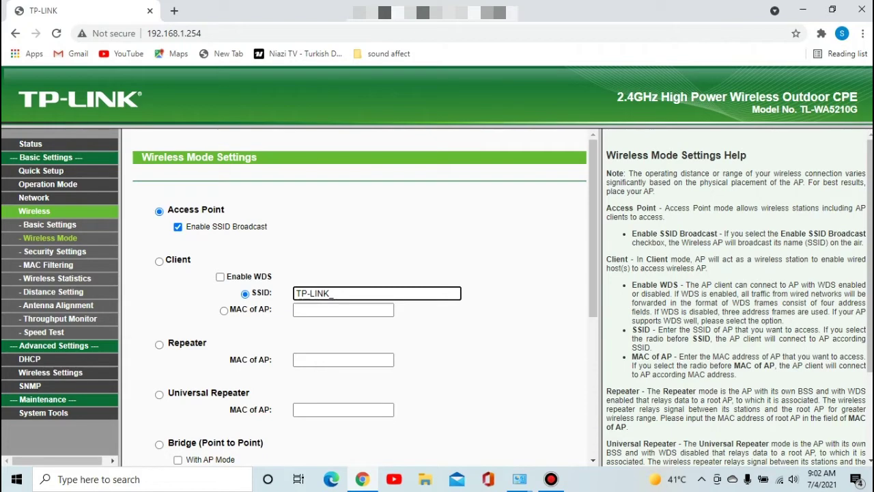
{"action": "type", "text": "5210"}
{"action": "scroll", "coordinate": [360, 294], "scroll_direction": "down", "scroll_amount": 4}
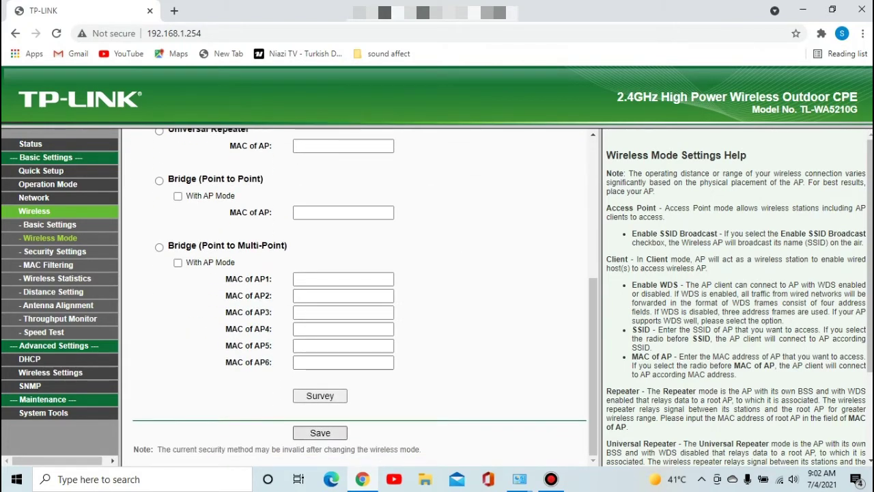
{"action": "scroll", "coordinate": [359, 294], "scroll_direction": "up", "scroll_amount": 3}
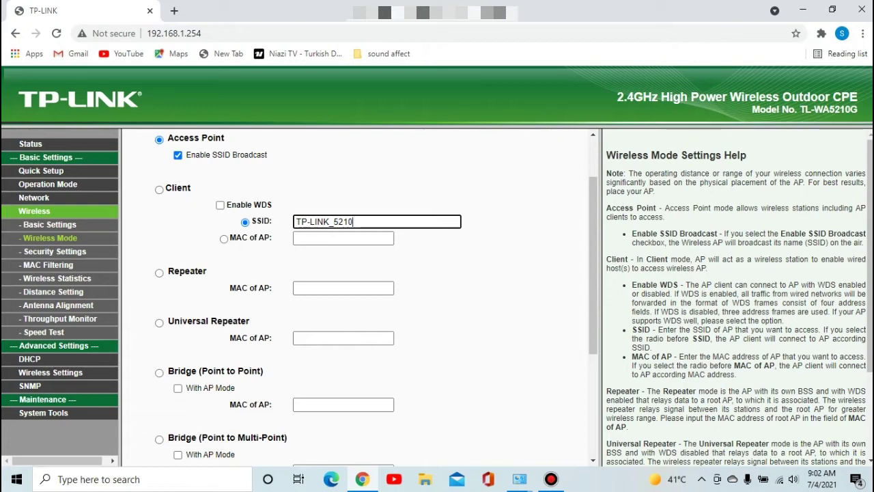
{"action": "scroll", "coordinate": [376, 298], "scroll_direction": "down", "scroll_amount": 2}
{"action": "scroll", "coordinate": [375, 298], "scroll_direction": "up", "scroll_amount": 2}
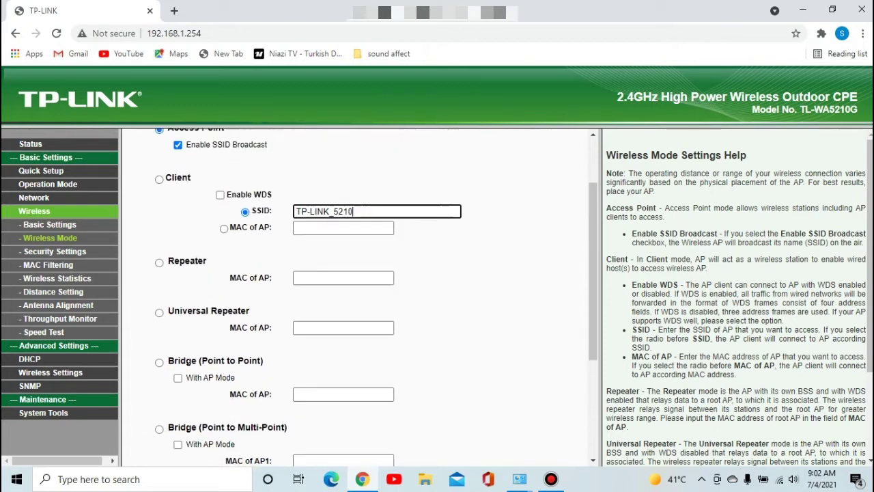
{"action": "scroll", "coordinate": [375, 298], "scroll_direction": "down", "scroll_amount": 2}
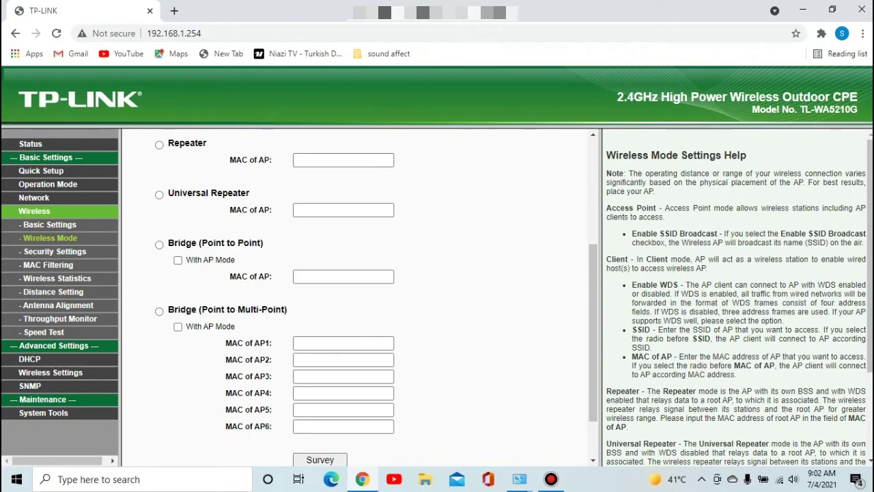
{"action": "scroll", "coordinate": [376, 298], "scroll_direction": "down", "scroll_amount": 1}
{"action": "left_click", "coordinate": [320, 432]}
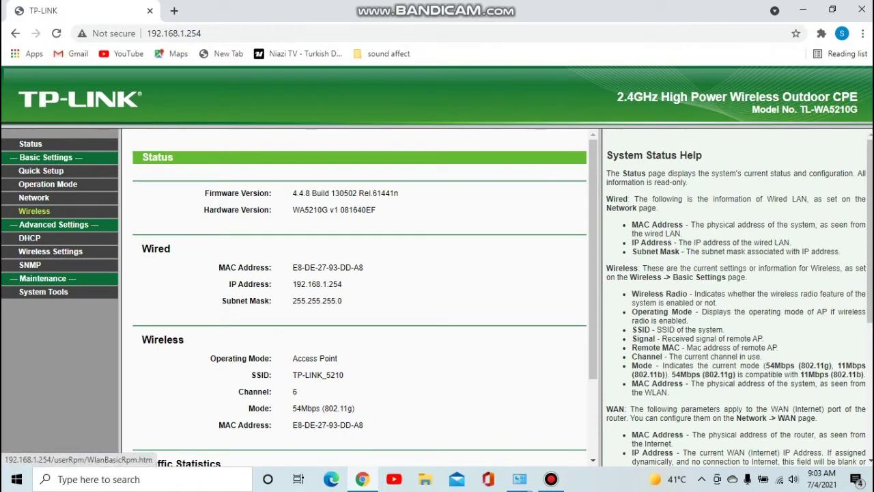
Reopen Wireless Mode settings to verify Access Point mode and the SSID
{"action": "left_click", "coordinate": [34, 211]}
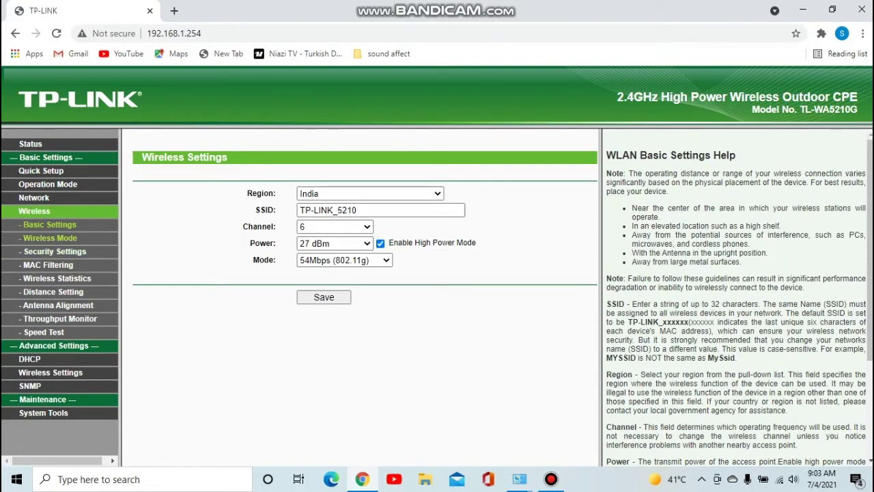
{"action": "left_click", "coordinate": [49, 238]}
{"action": "scroll", "coordinate": [362, 294], "scroll_direction": "down", "scroll_amount": 5}
{"action": "scroll", "coordinate": [362, 293], "scroll_direction": "up", "scroll_amount": 4}
{"action": "scroll", "coordinate": [362, 294], "scroll_direction": "down", "scroll_amount": 1}
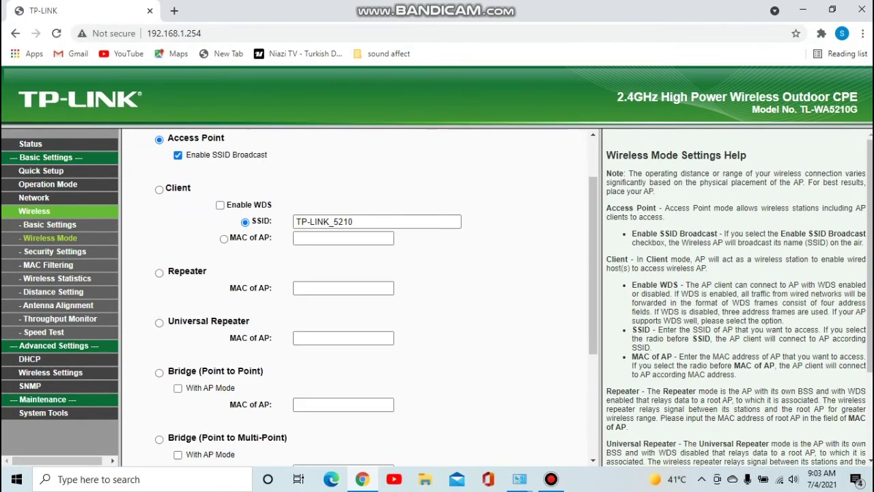
{"action": "scroll", "coordinate": [362, 293], "scroll_direction": "down", "scroll_amount": 1}
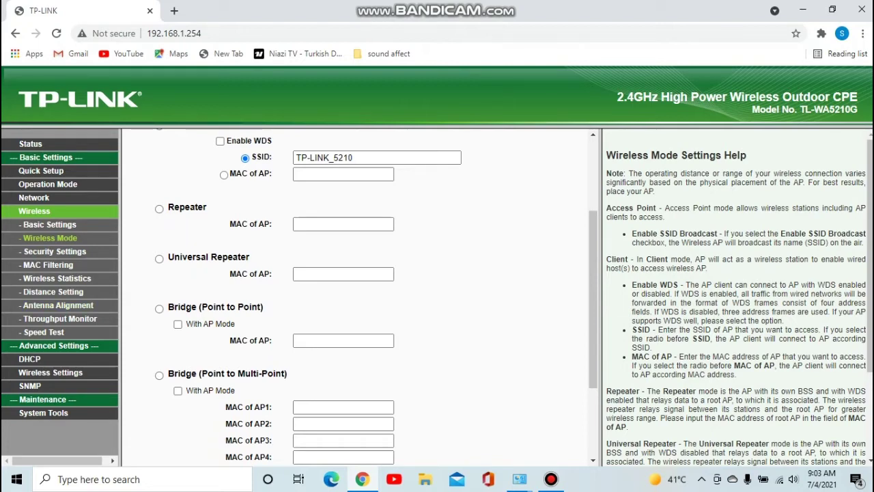
{"action": "scroll", "coordinate": [362, 297], "scroll_direction": "up", "scroll_amount": 2}
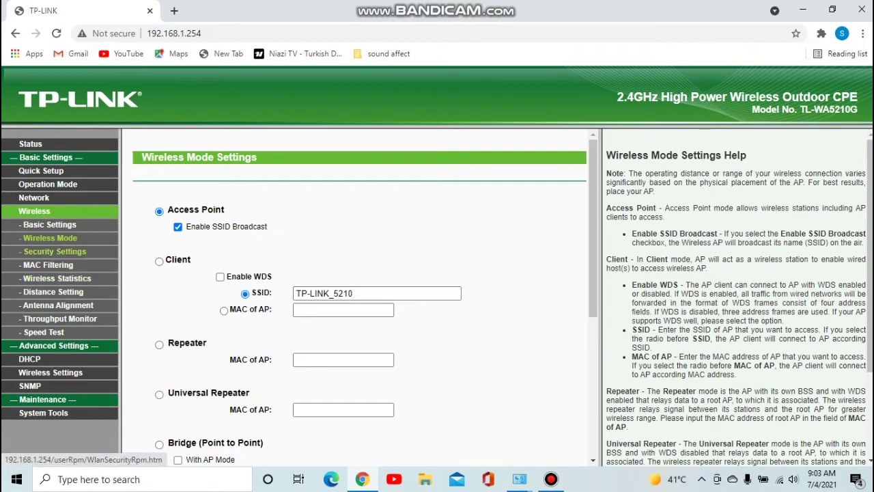
Enable WEP security with Shared Key type, ASCII format and a 64bit Key 1
{"action": "left_click", "coordinate": [54, 252]}
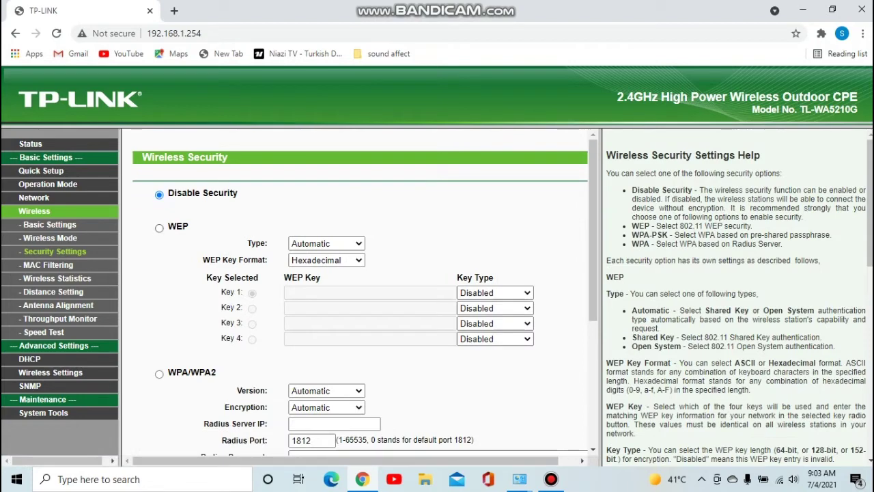
{"action": "left_click", "coordinate": [159, 228]}
{"action": "left_click", "coordinate": [326, 243]}
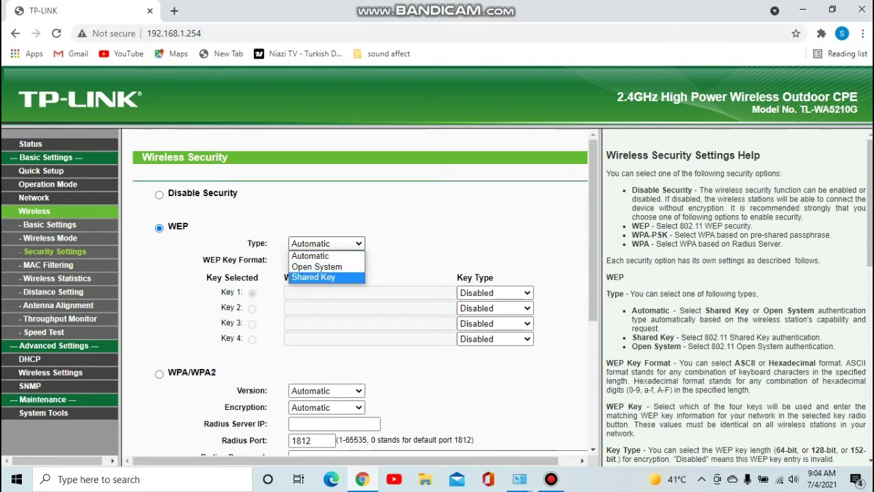
{"action": "left_click", "coordinate": [313, 277]}
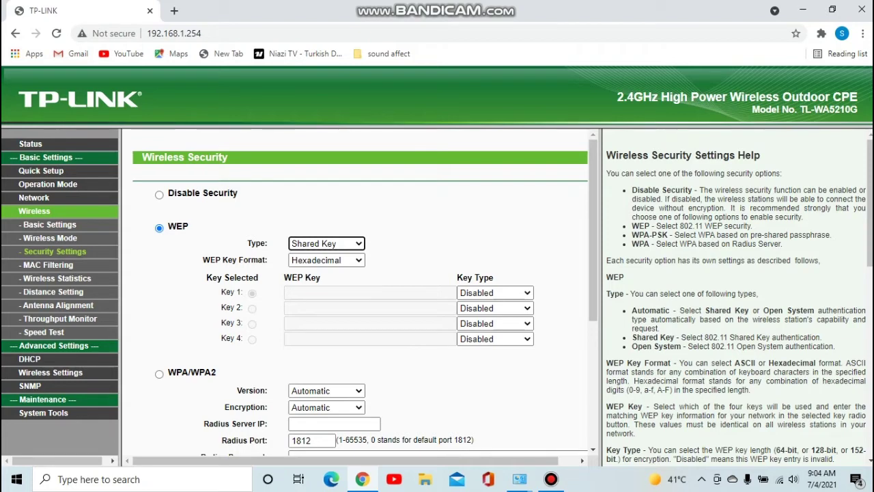
{"action": "left_click", "coordinate": [327, 261]}
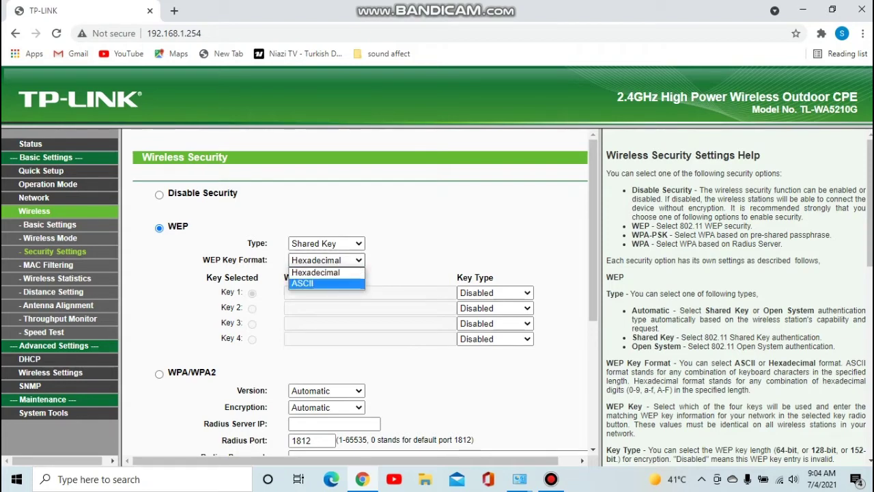
{"action": "left_click", "coordinate": [312, 284]}
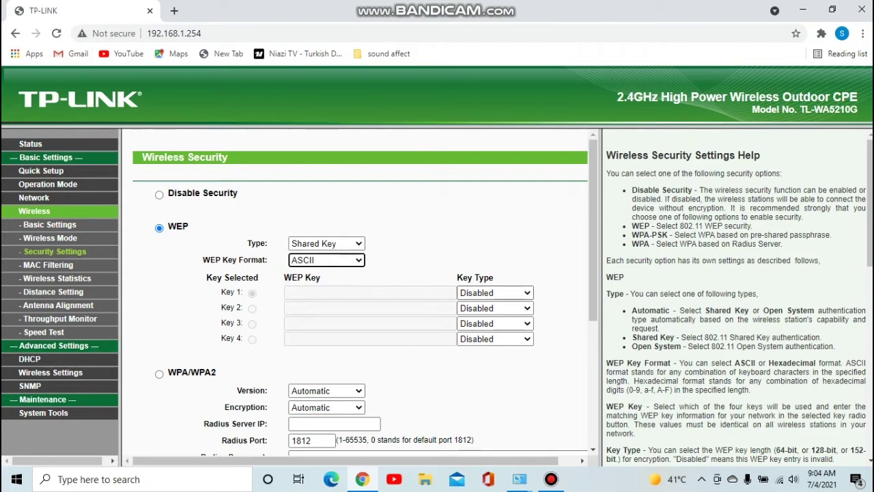
{"action": "left_click", "coordinate": [494, 292]}
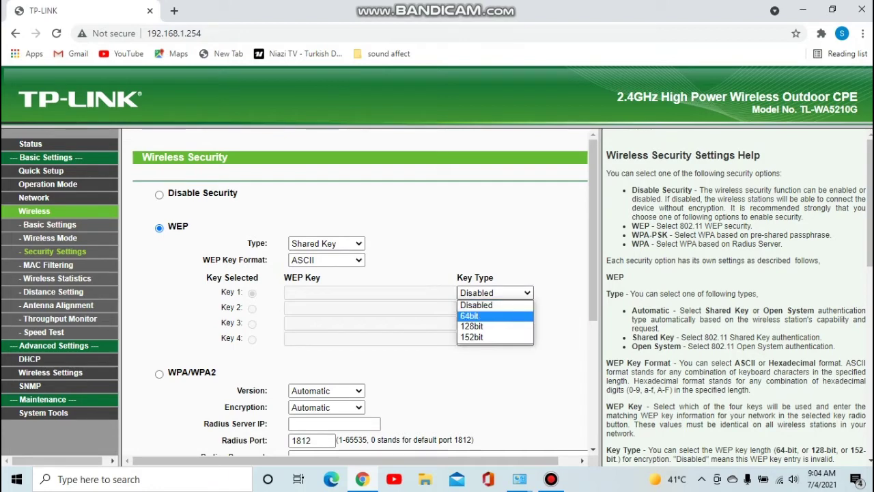
{"action": "left_click", "coordinate": [495, 316]}
Enter the Key 1 WEP key and save the security settings
{"action": "left_click", "coordinate": [369, 293]}
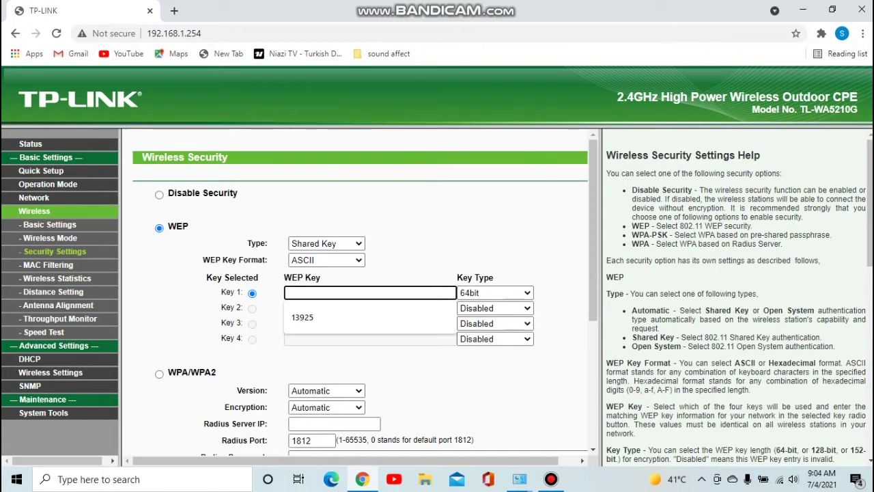
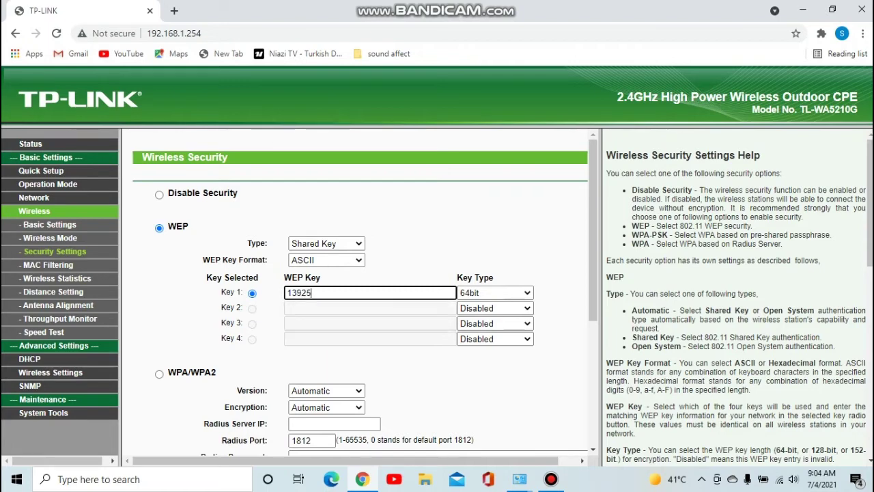
{"action": "scroll", "coordinate": [361, 287], "scroll_direction": "down", "scroll_amount": 3}
{"action": "scroll", "coordinate": [361, 287], "scroll_direction": "up", "scroll_amount": 1}
{"action": "scroll", "coordinate": [360, 287], "scroll_direction": "down", "scroll_amount": 2}
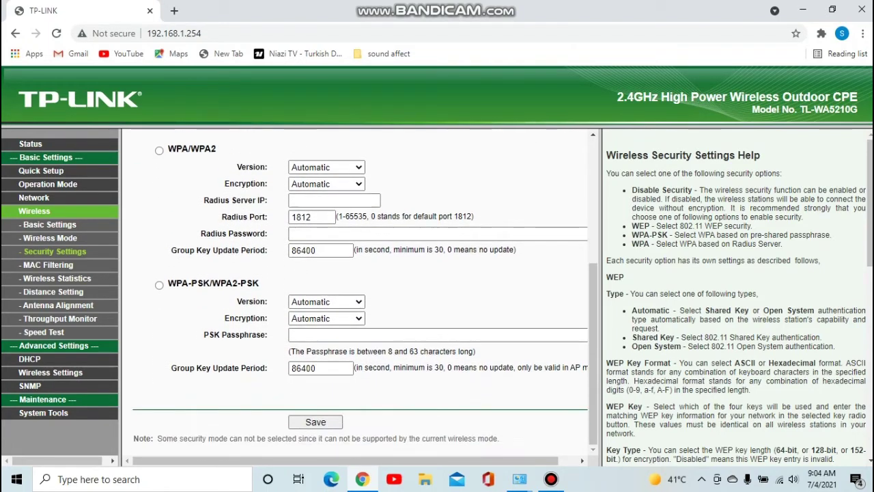
{"action": "left_click", "coordinate": [316, 421]}
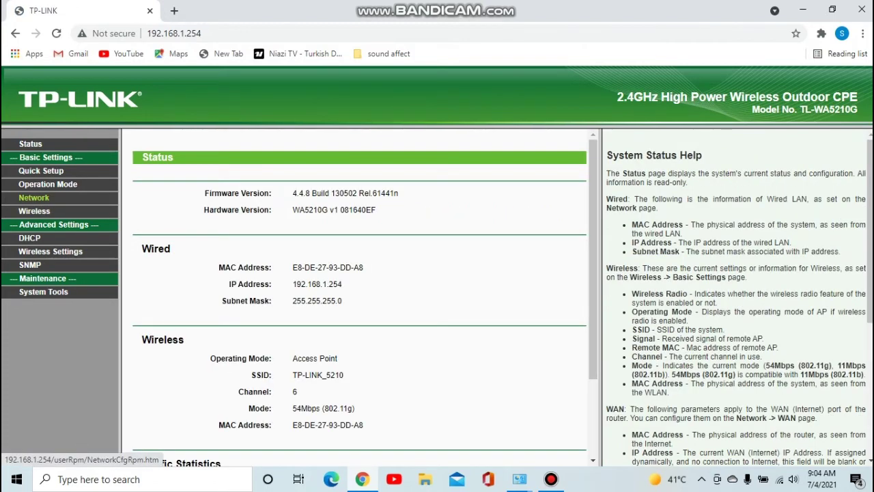
Go to the Network (LAN) settings page
{"action": "left_click", "coordinate": [33, 197]}
Change the LAN IP address from 192.168.1.254 to 192.168.1.250 and save
{"action": "left_click", "coordinate": [356, 195]}
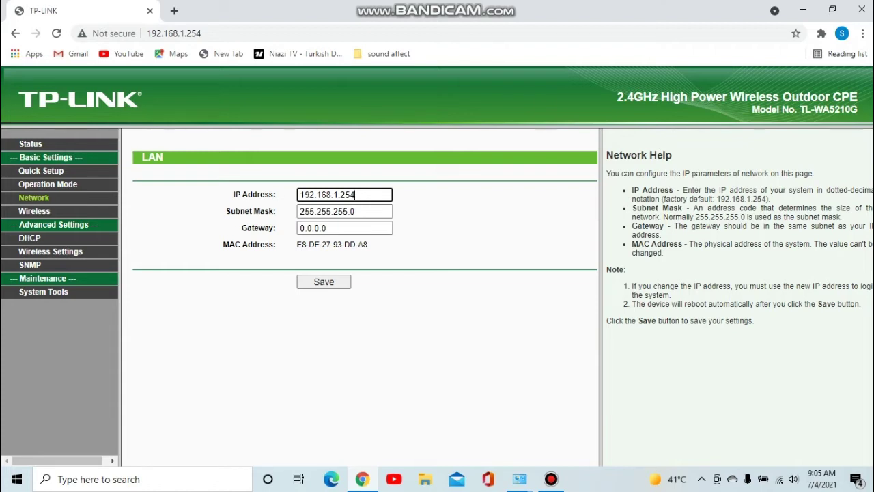
{"action": "key", "text": "BackSpace"}
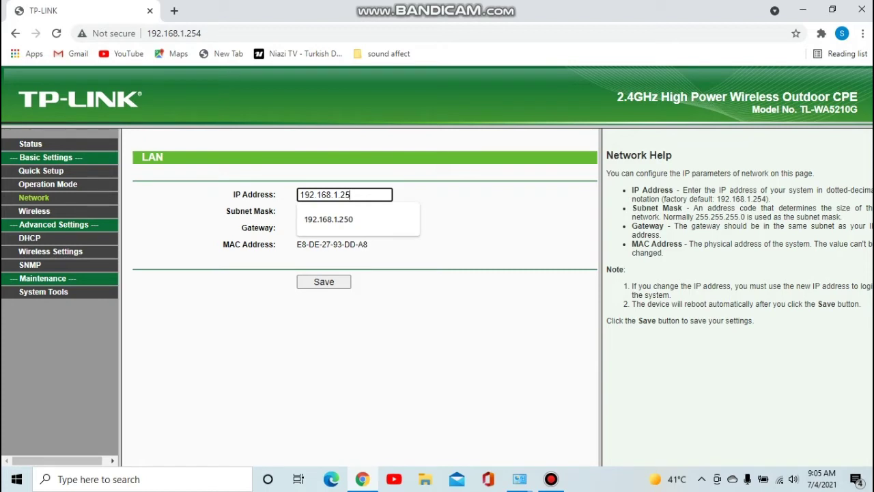
{"action": "type", "text": "0"}
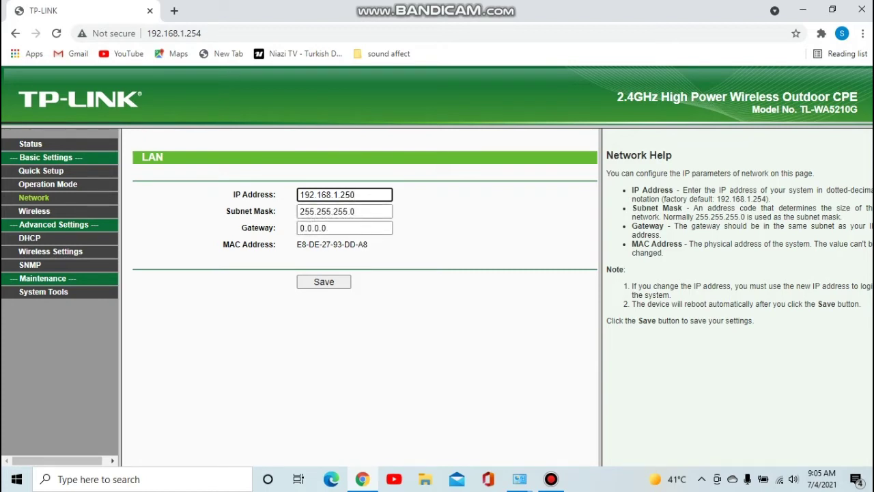
{"action": "left_click", "coordinate": [324, 282]}
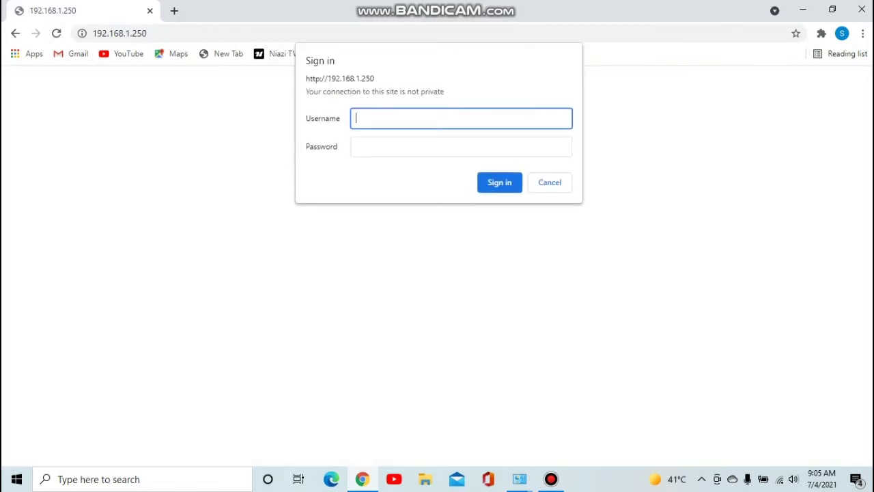
Sign in at 192.168.1.250 with the device's username and password
{"action": "key", "text": "Tab"}
{"action": "key", "text": "Return"}
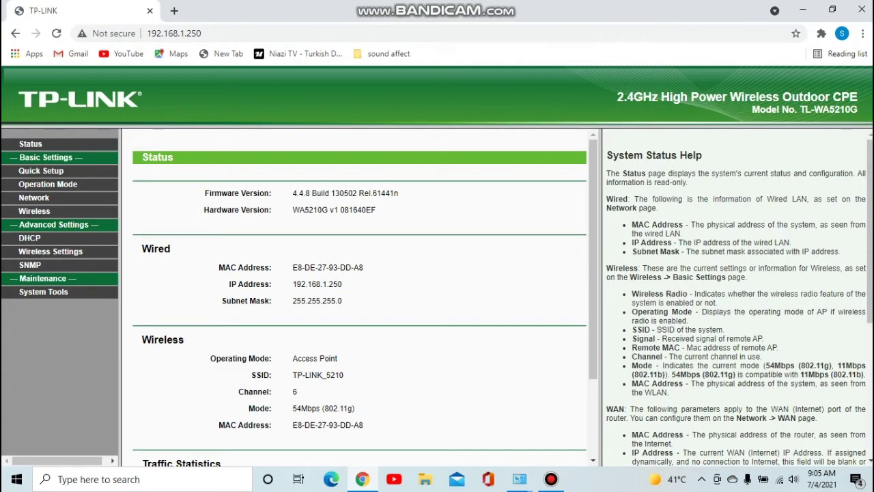
Review the System Tools password page, then return to Status
{"action": "left_click", "coordinate": [43, 292]}
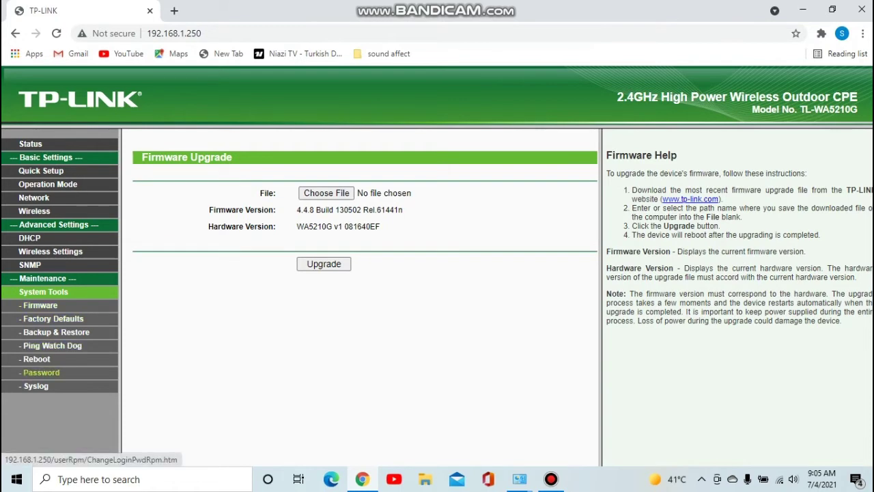
{"action": "left_click", "coordinate": [41, 372]}
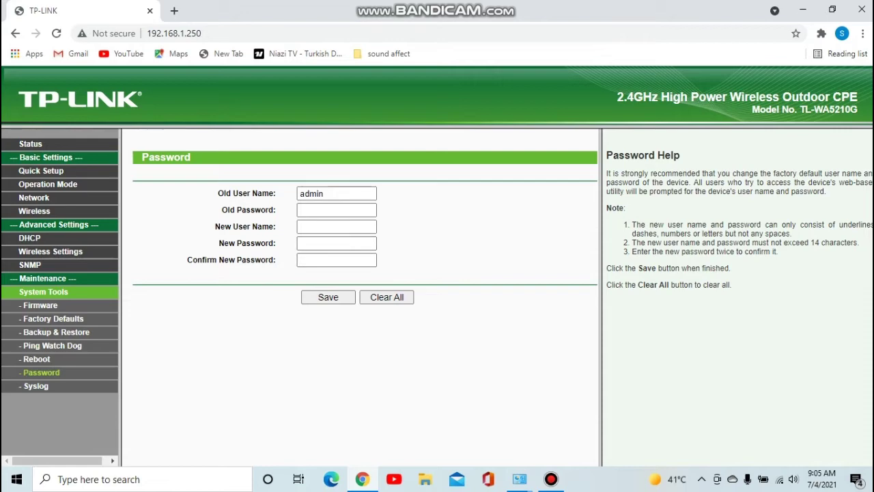
{"action": "left_click", "coordinate": [30, 144]}
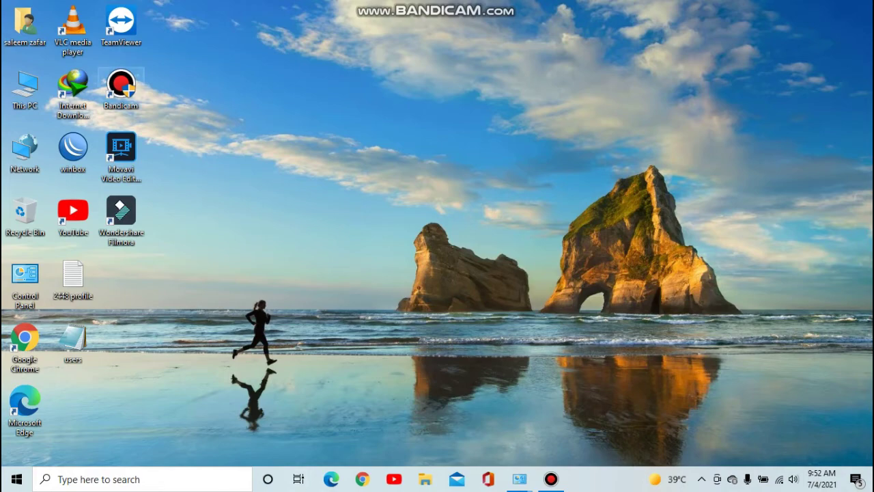
Confirm the Ethernet IPv4 is still 192.168.1.100 / 255.255.255.0 and close the properties
{"action": "right_click", "coordinate": [26, 144]}
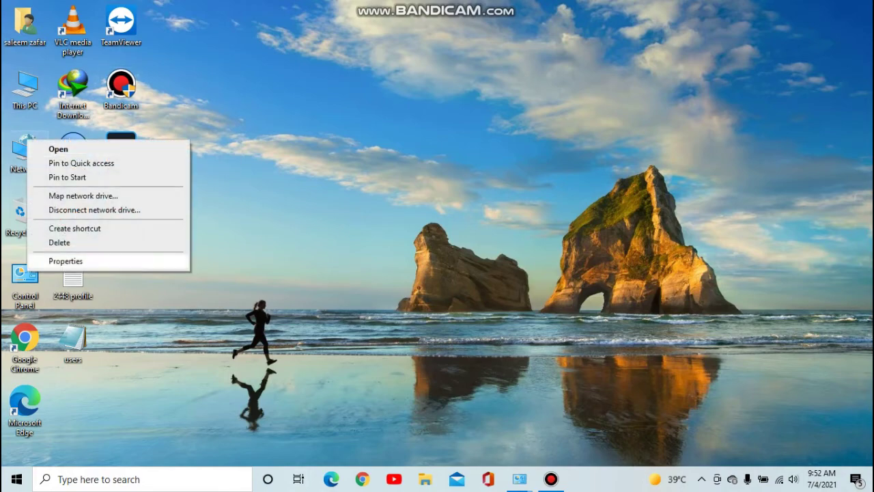
{"action": "left_click", "coordinate": [68, 260]}
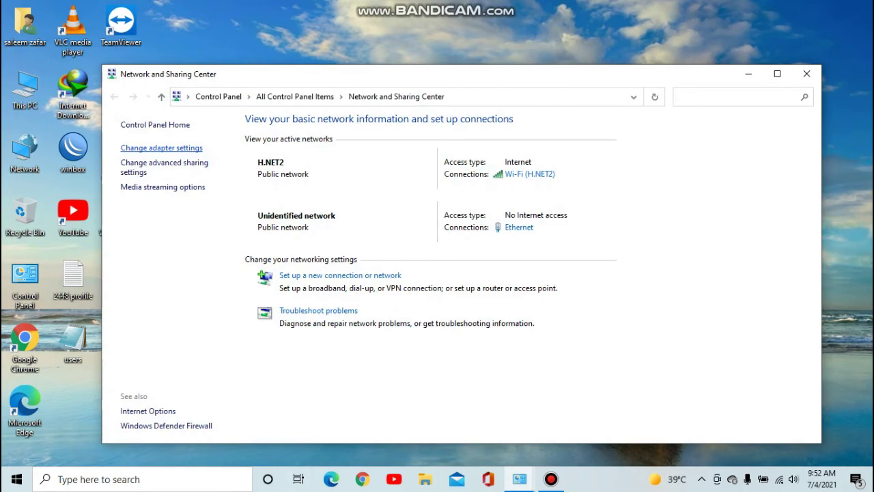
{"action": "left_click", "coordinate": [162, 148]}
{"action": "right_click", "coordinate": [350, 165]}
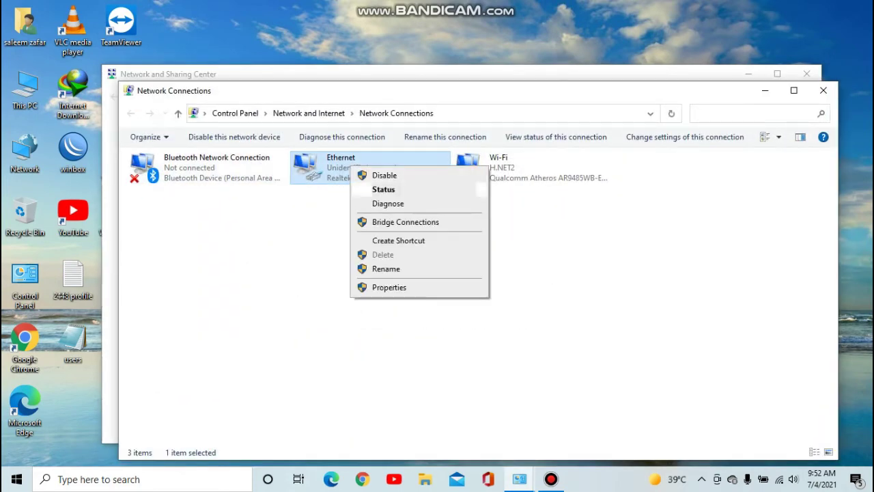
{"action": "left_click", "coordinate": [376, 287]}
{"action": "double_click", "coordinate": [234, 284]}
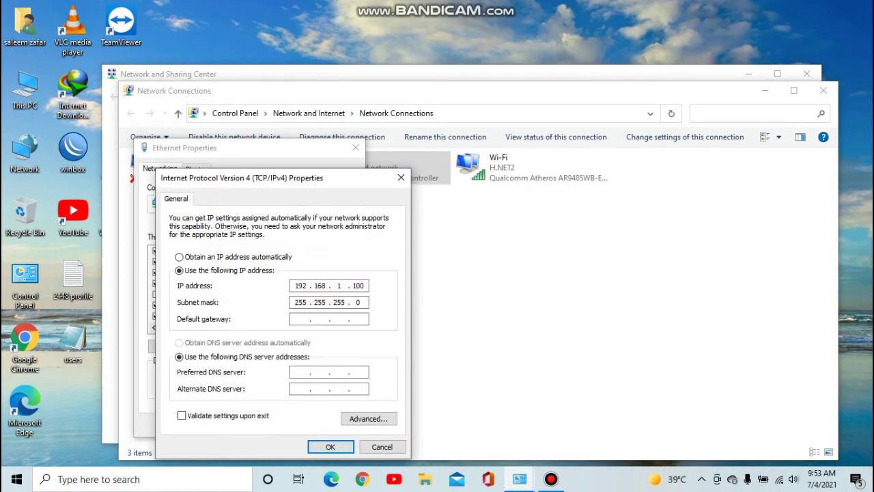
{"action": "left_click", "coordinate": [331, 446]}
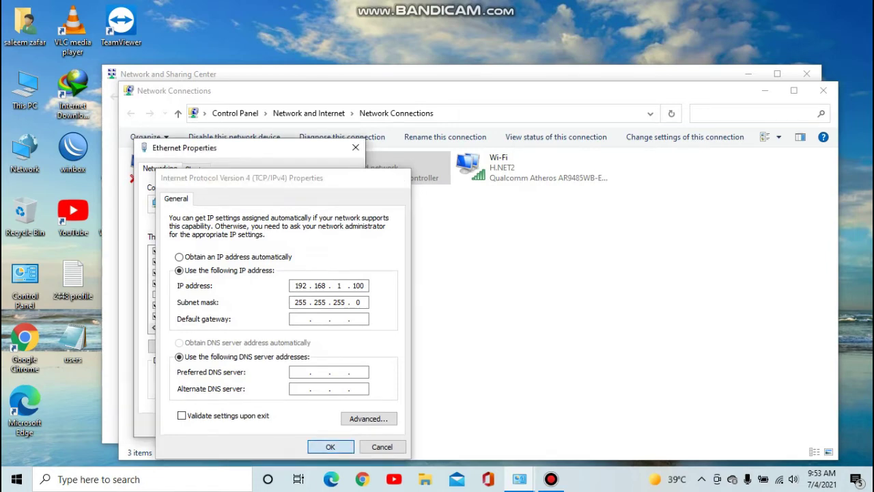
{"action": "left_click", "coordinate": [286, 425]}
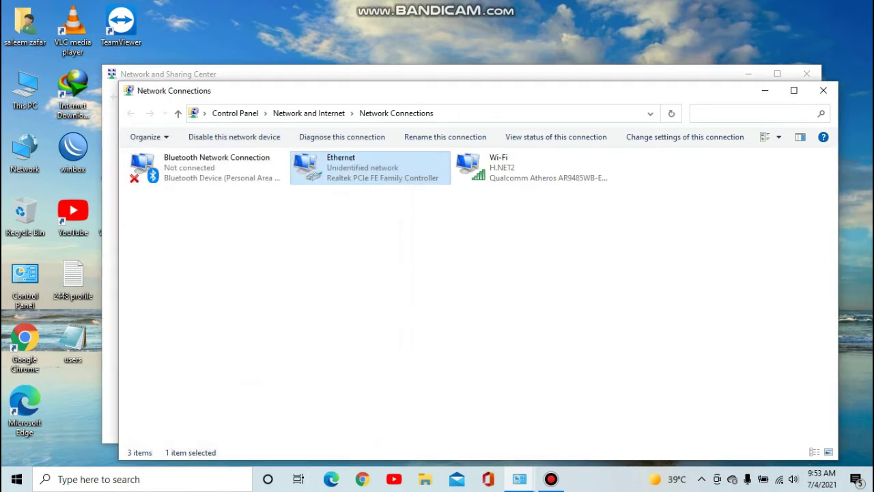
Minimize the network windows and bring up a new Chrome tab
{"action": "left_click", "coordinate": [765, 90]}
{"action": "left_click", "coordinate": [749, 73]}
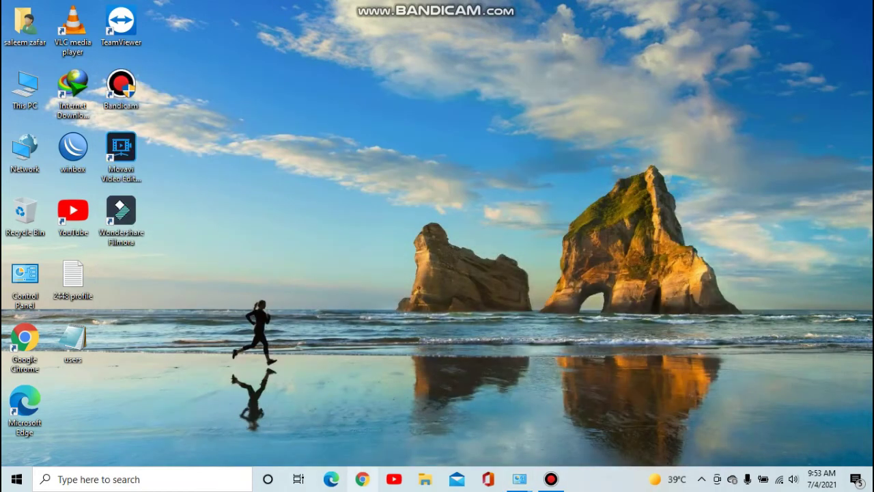
{"action": "left_click", "coordinate": [362, 479]}
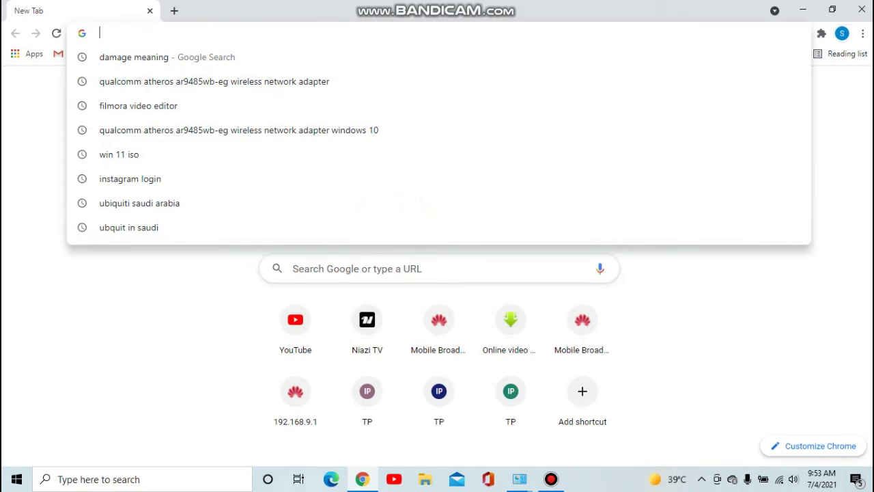
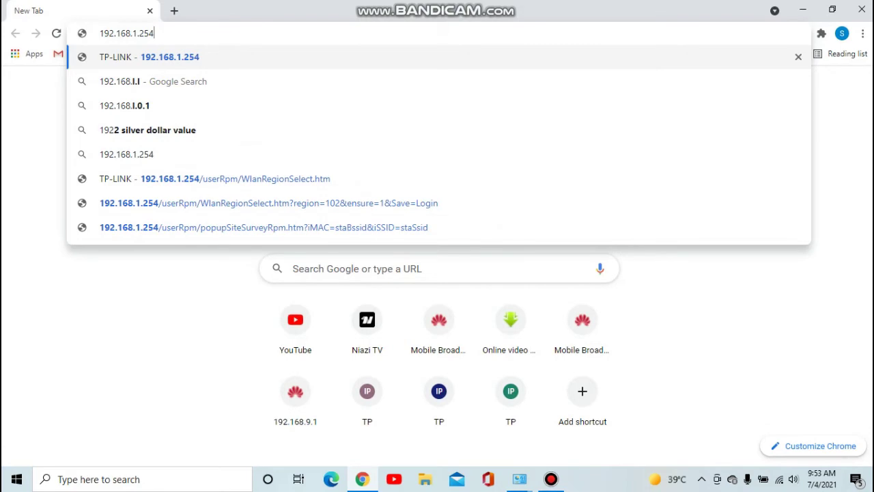
Go to 192.168.1.254, sign in with the admin credentials and accept the terms of use
{"action": "key", "text": "Return"}
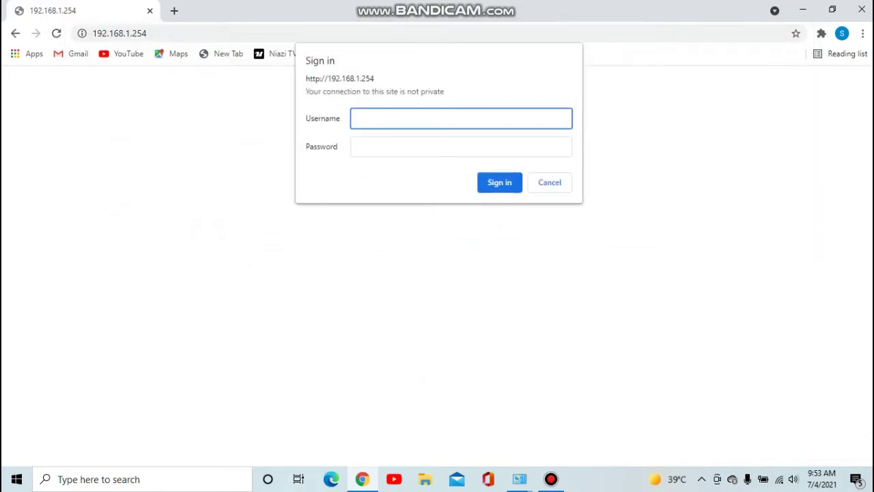
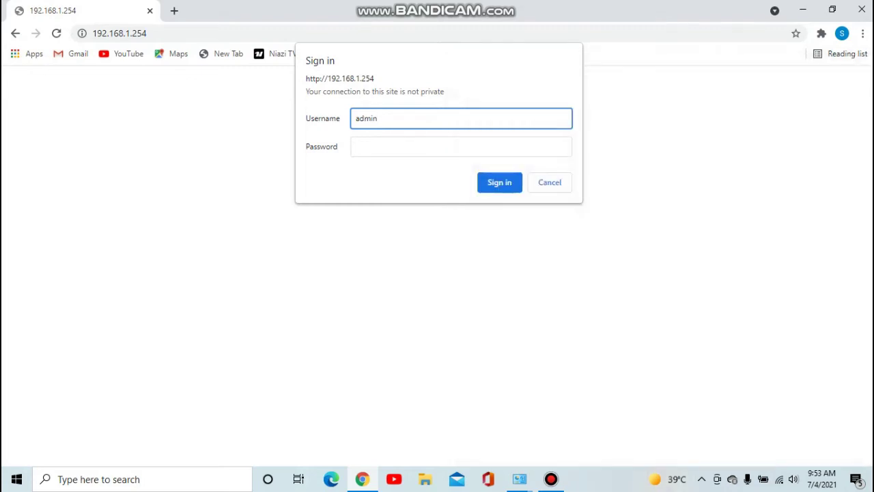
{"action": "left_click", "coordinate": [461, 147]}
{"action": "key", "text": "Return"}
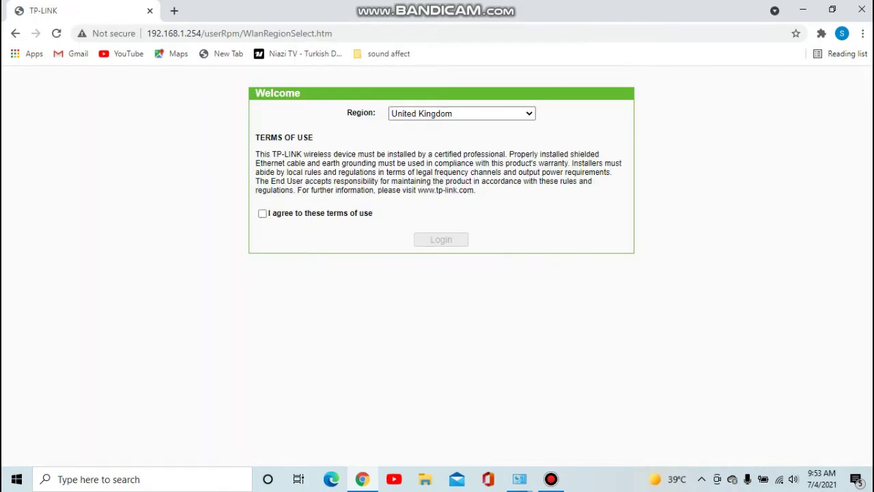
{"action": "left_click", "coordinate": [263, 213]}
{"action": "left_click", "coordinate": [441, 239]}
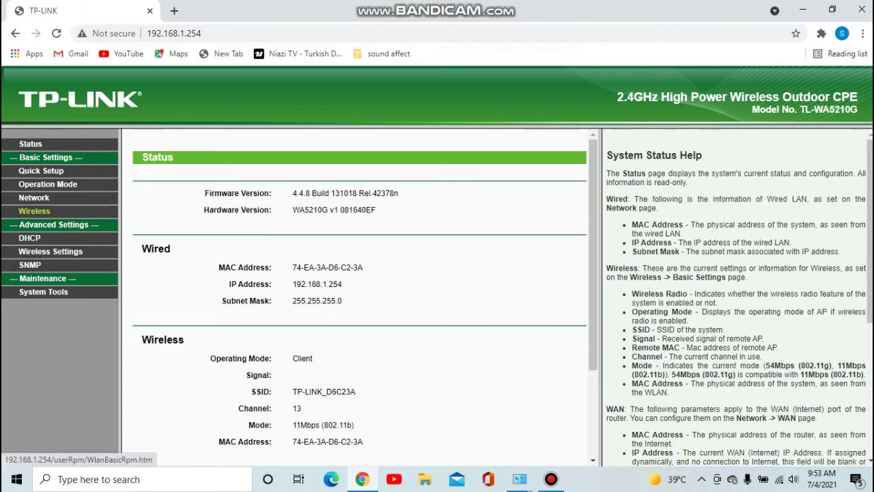
Set the wireless channel to 6, save, and reopen Basic Settings to confirm it
{"action": "left_click", "coordinate": [35, 211]}
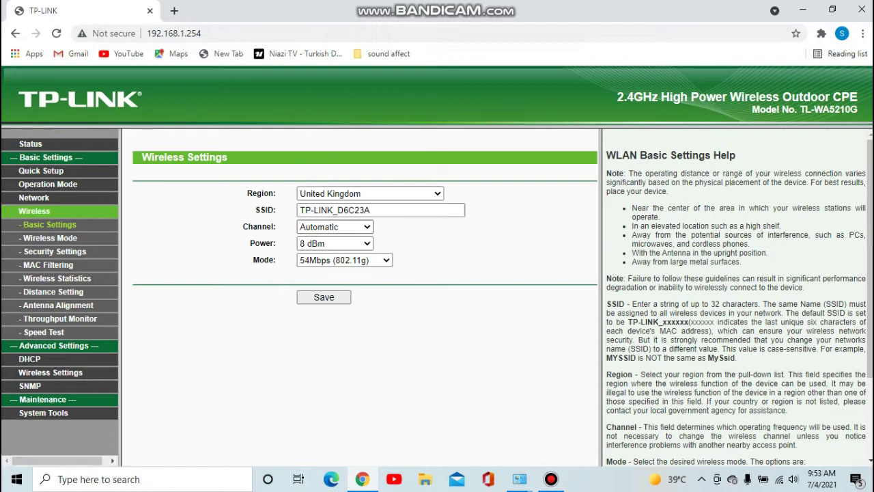
{"action": "left_click", "coordinate": [335, 227]}
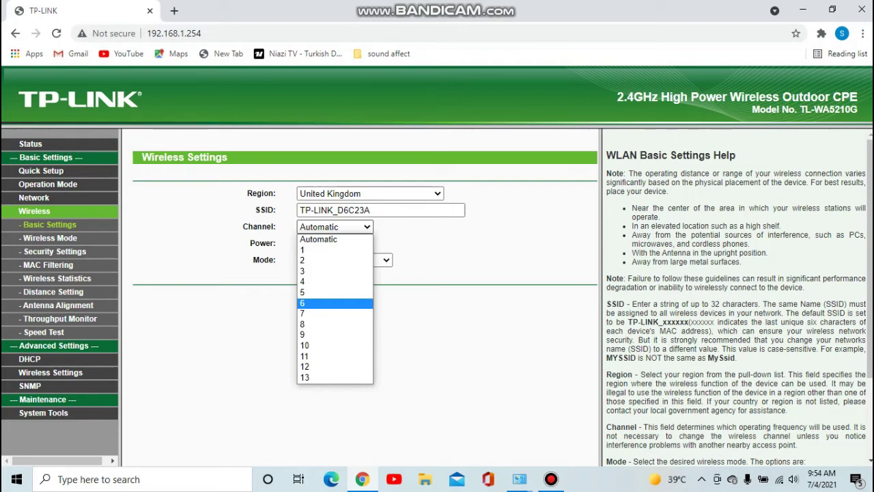
{"action": "key", "text": "Return"}
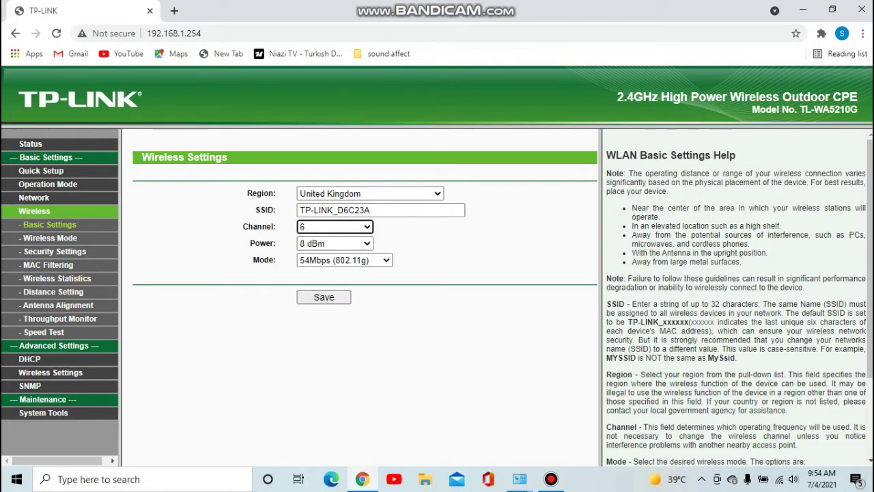
{"action": "left_click", "coordinate": [324, 297]}
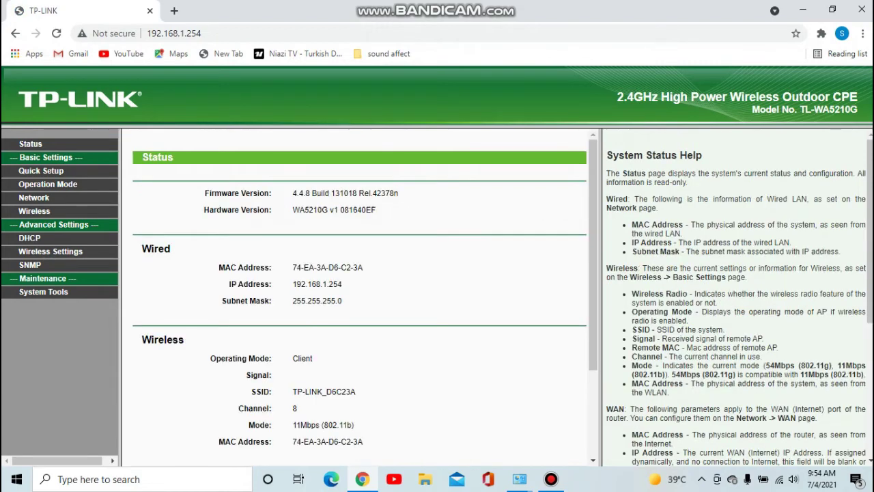
{"action": "left_click", "coordinate": [34, 212]}
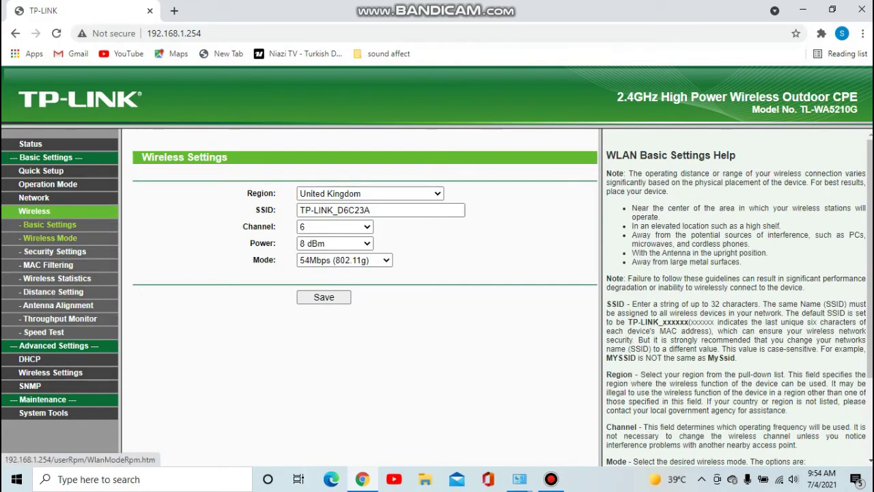
Open Wireless Mode with Client selected and run a site survey of nearby access points
{"action": "left_click", "coordinate": [50, 238]}
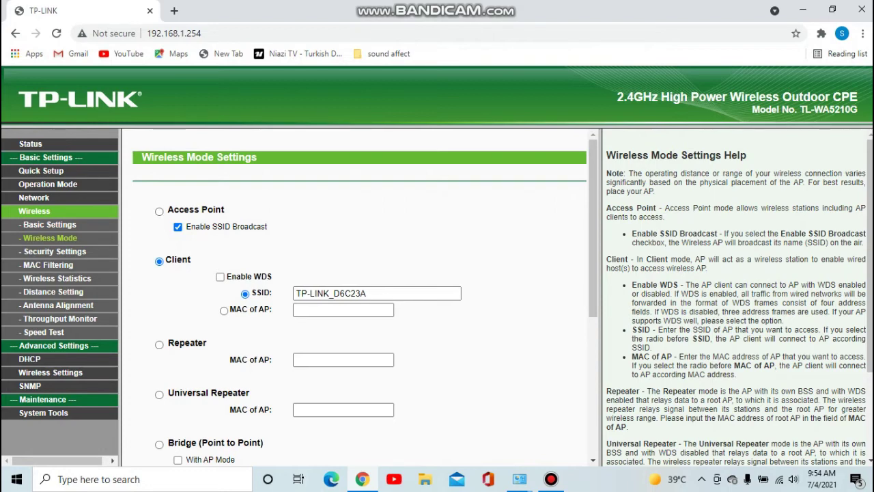
{"action": "scroll", "coordinate": [360, 294], "scroll_direction": "down", "scroll_amount": 4}
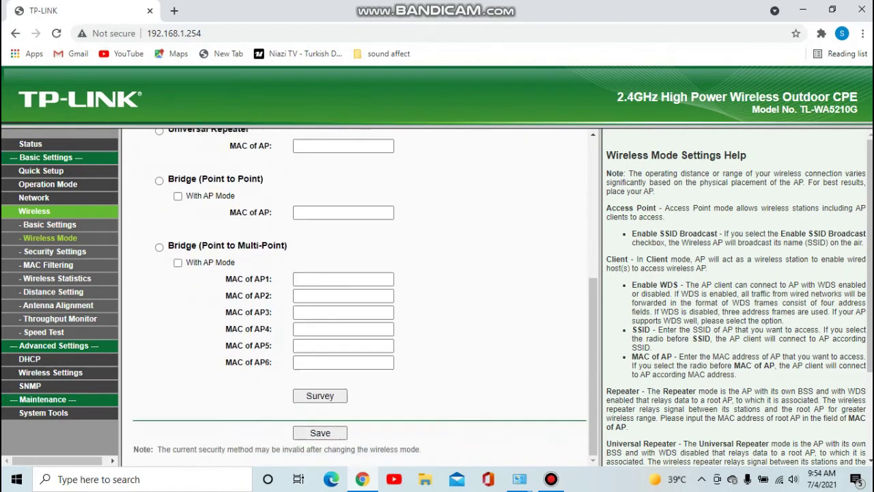
{"action": "scroll", "coordinate": [360, 294], "scroll_direction": "up", "scroll_amount": 5}
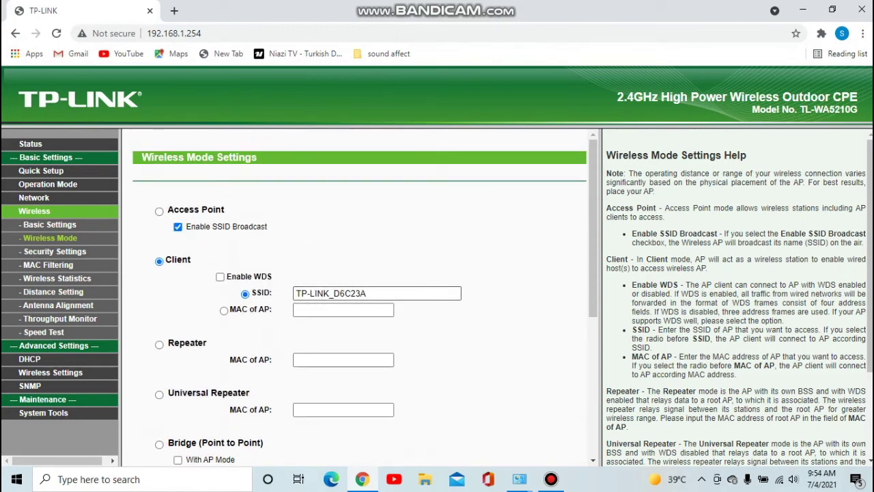
{"action": "scroll", "coordinate": [360, 294], "scroll_direction": "down", "scroll_amount": 4}
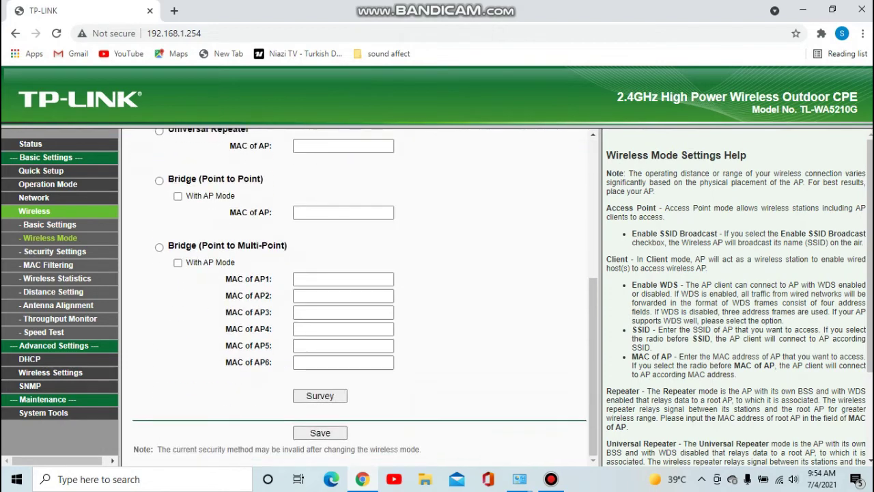
{"action": "left_click", "coordinate": [320, 396]}
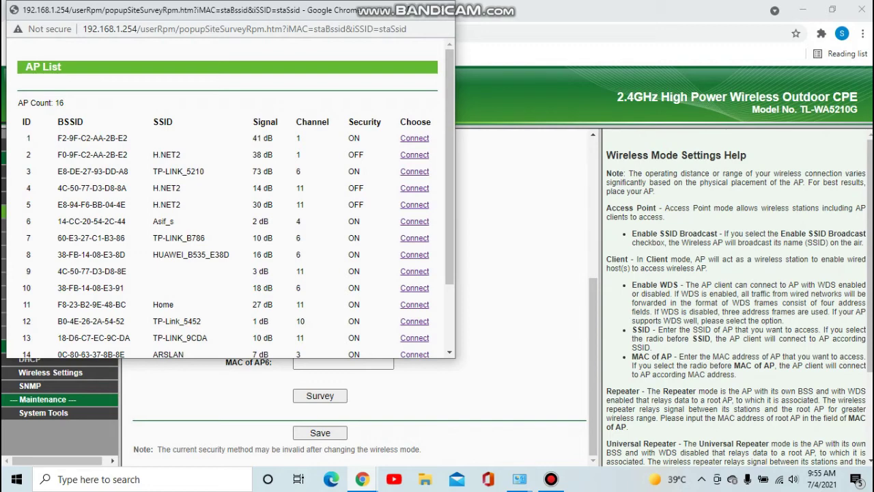
Connect the client to TP-LINK_5210 from the survey's AP list
{"action": "left_click", "coordinate": [414, 172]}
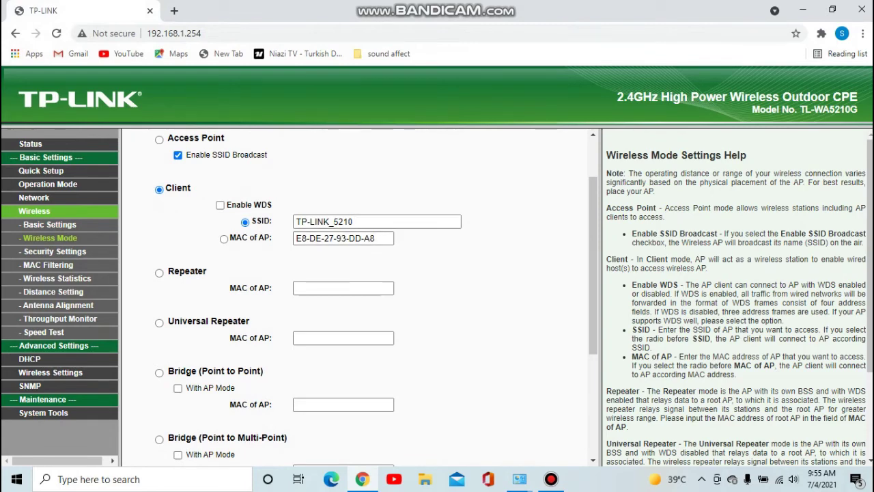
{"action": "scroll", "coordinate": [358, 294], "scroll_direction": "down", "scroll_amount": 3}
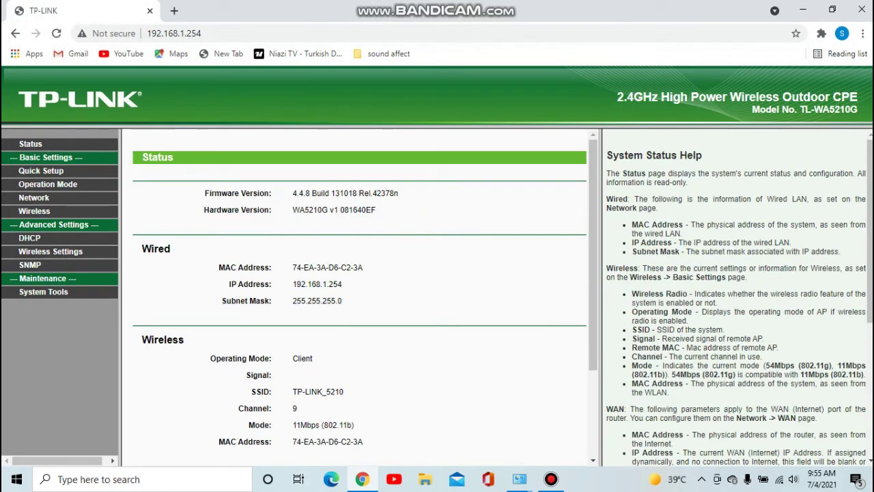
In Wireless Security Settings, select WEP security with Shared Key authentication
{"action": "left_click", "coordinate": [34, 211]}
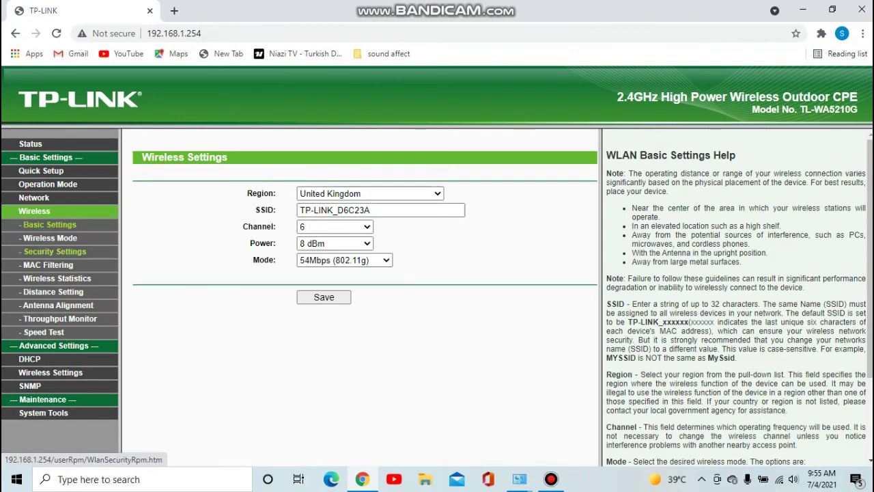
{"action": "left_click", "coordinate": [55, 252]}
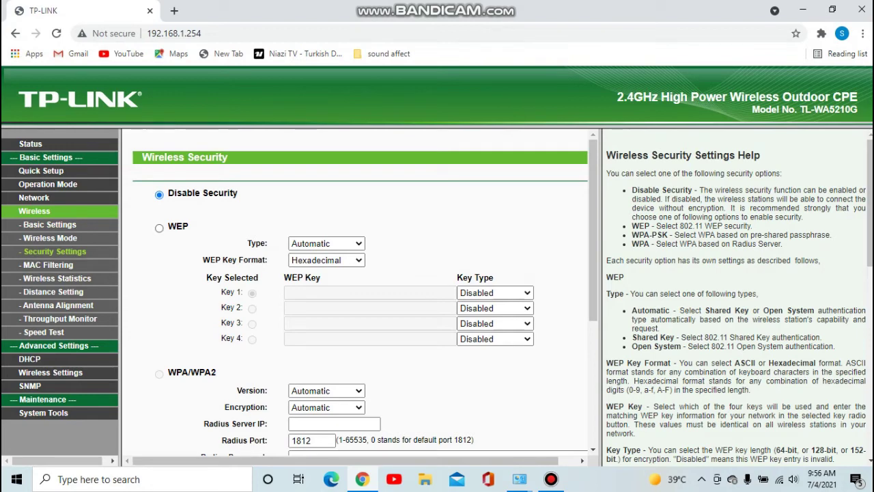
{"action": "left_click", "coordinate": [159, 227]}
{"action": "left_click", "coordinate": [327, 243]}
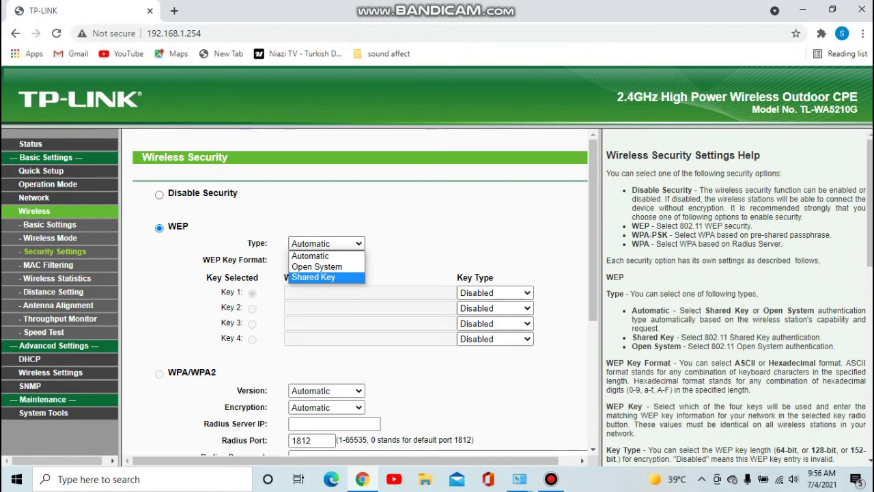
{"action": "key", "text": "Return"}
Set the WEP key format to ASCII and Key 1's type to 64bit
{"action": "key", "text": "Tab"}
{"action": "key", "text": "alt+Down"}
{"action": "key", "text": "Down"}
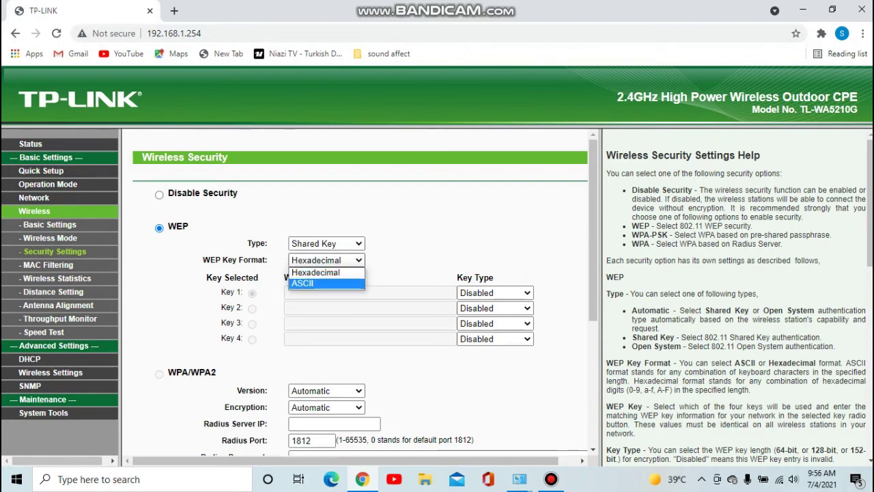
{"action": "key", "text": "Return"}
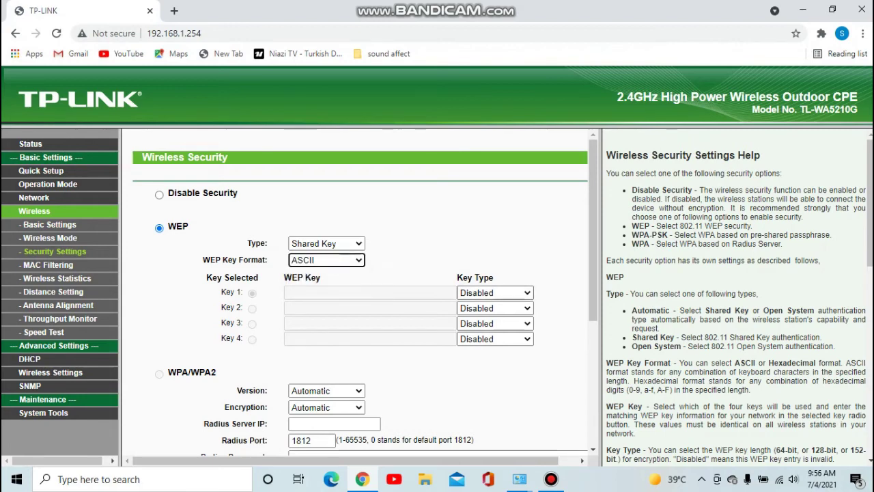
{"action": "key", "text": "Tab"}
{"action": "key", "text": "alt+Down"}
{"action": "key", "text": "Down"}
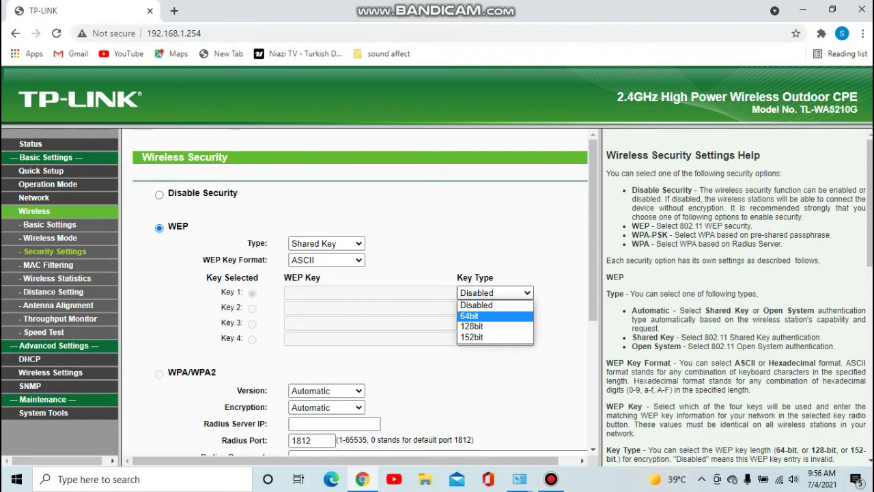
{"action": "key", "text": "Return"}
Accept the suggested Key 1 WEP key and save, letting the CPE restart
{"action": "left_click", "coordinate": [370, 293]}
{"action": "key", "text": "Return"}
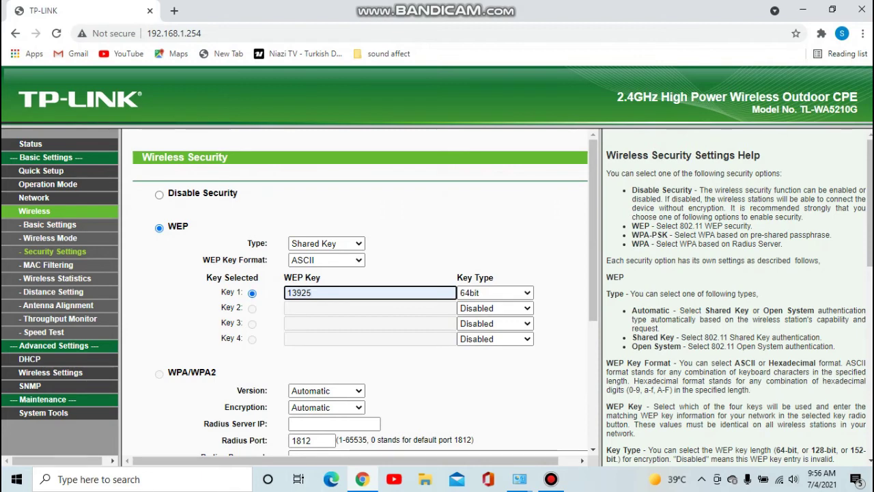
{"action": "scroll", "coordinate": [360, 292], "scroll_direction": "down", "scroll_amount": 3}
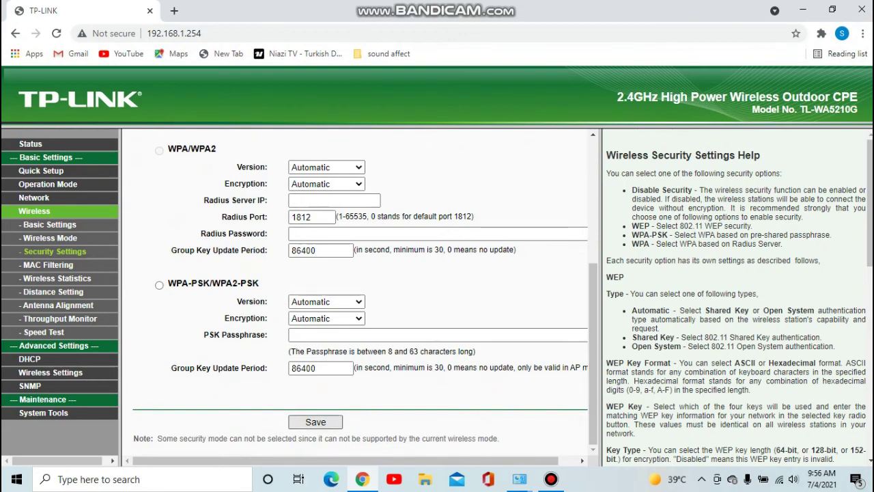
{"action": "left_click", "coordinate": [316, 422]}
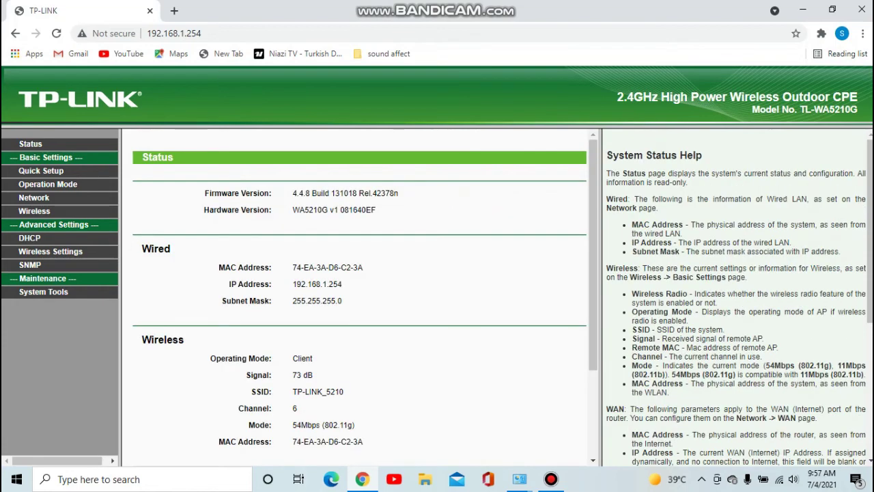
On the Network page, change the IP's last digit to read 192.168.1.251 and save
{"action": "scroll", "coordinate": [359, 294], "scroll_direction": "down", "scroll_amount": 2}
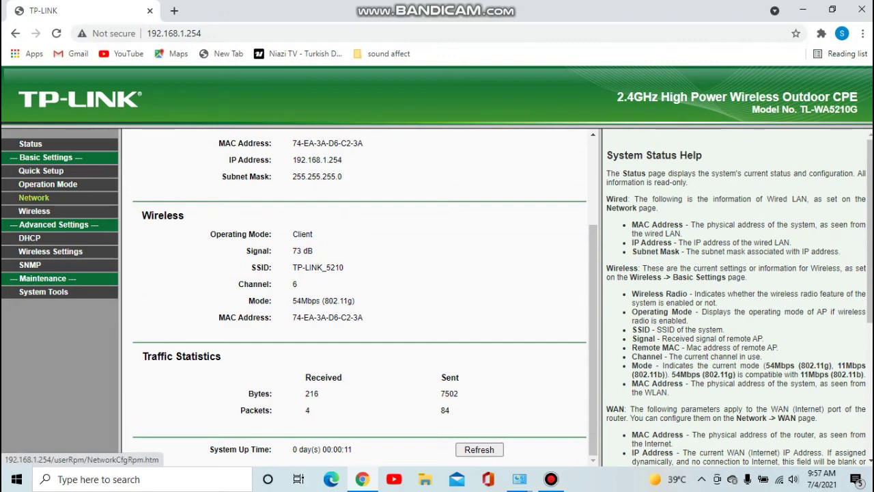
{"action": "left_click", "coordinate": [34, 197]}
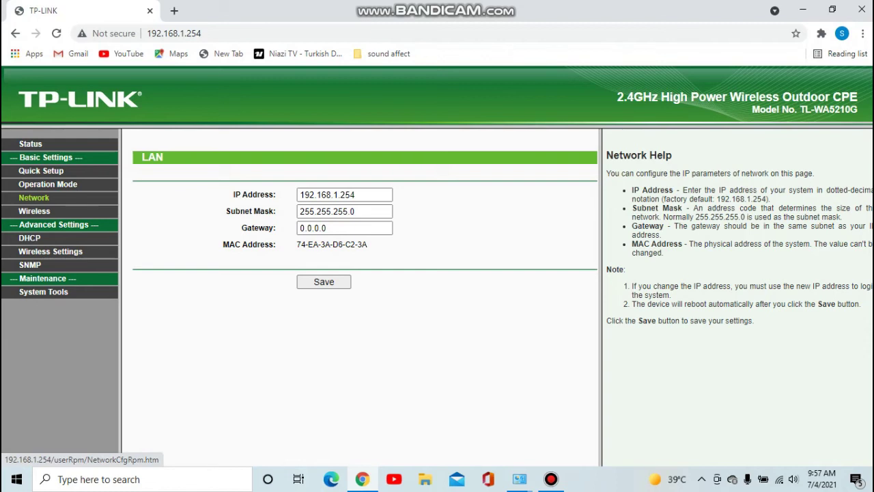
{"action": "left_click", "coordinate": [356, 195]}
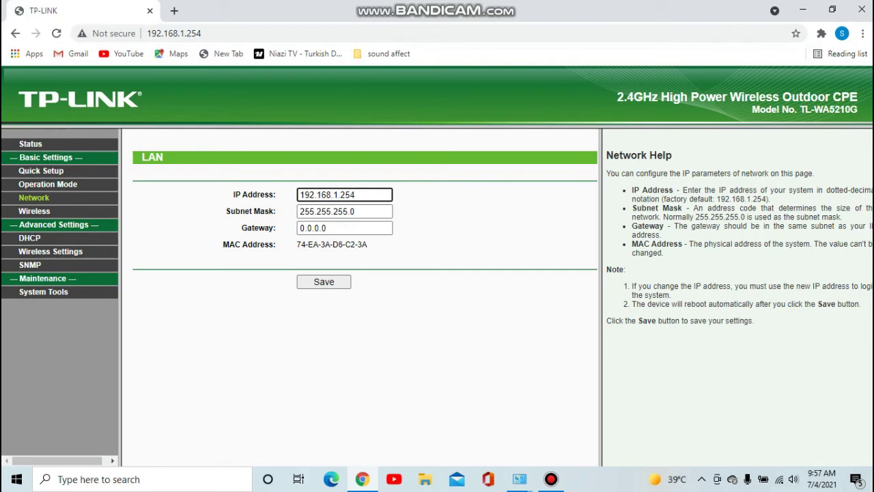
{"action": "key", "text": "BackSpace"}
{"action": "type", "text": "1"}
{"action": "left_click", "coordinate": [324, 281]}
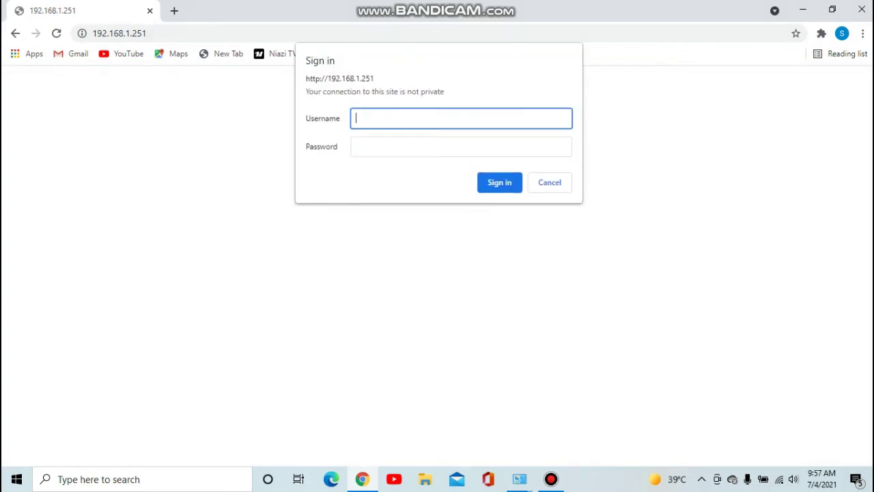
Sign in at 192.168.1.251 with the admin credentials and review the Status page
{"action": "key", "text": "Tab"}
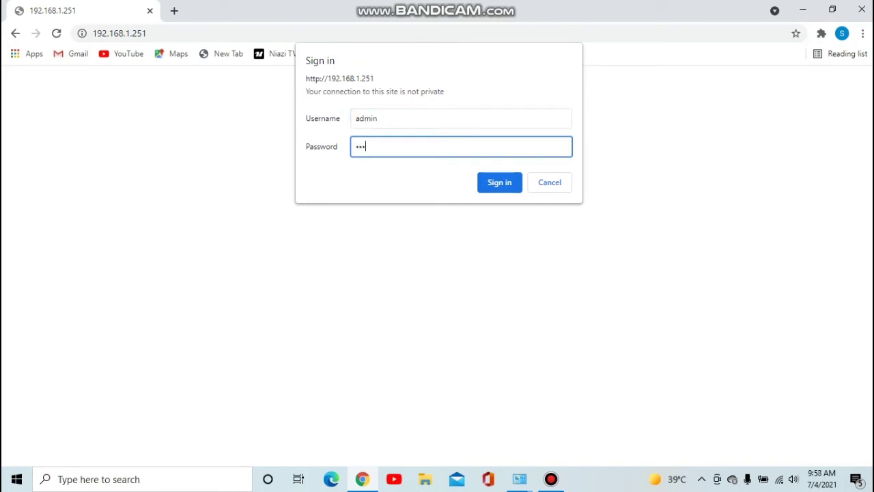
{"action": "key", "text": "Return"}
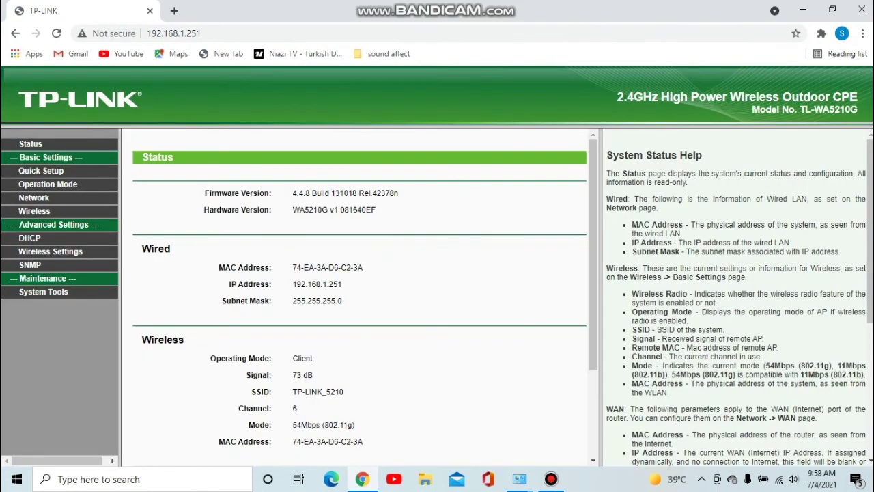
{"action": "scroll", "coordinate": [359, 294], "scroll_direction": "down", "scroll_amount": 2}
Check the Windows Wi-Fi network list, then minimise Chrome to show the desktop
{"action": "left_click", "coordinate": [780, 479]}
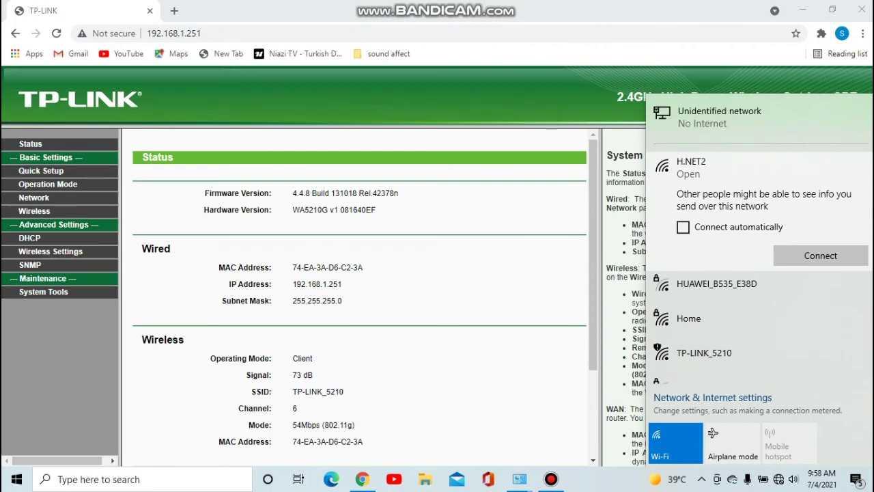
{"action": "key", "text": "Escape"}
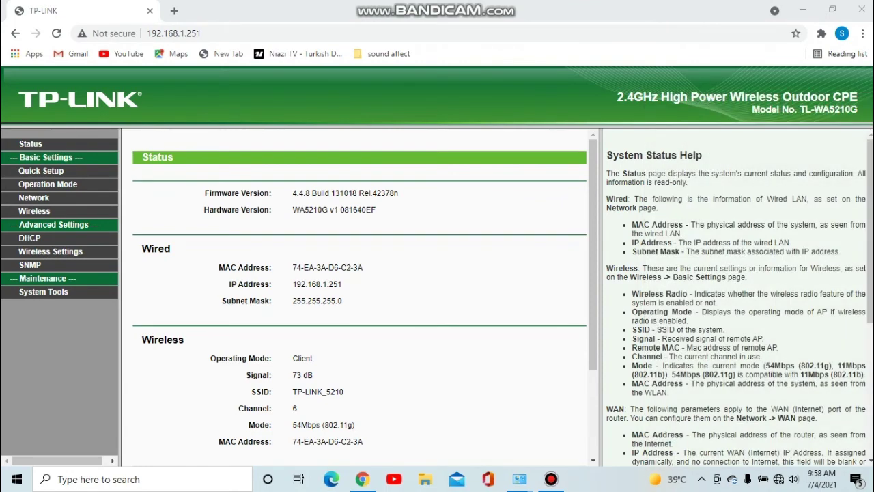
{"action": "left_click", "coordinate": [804, 10]}
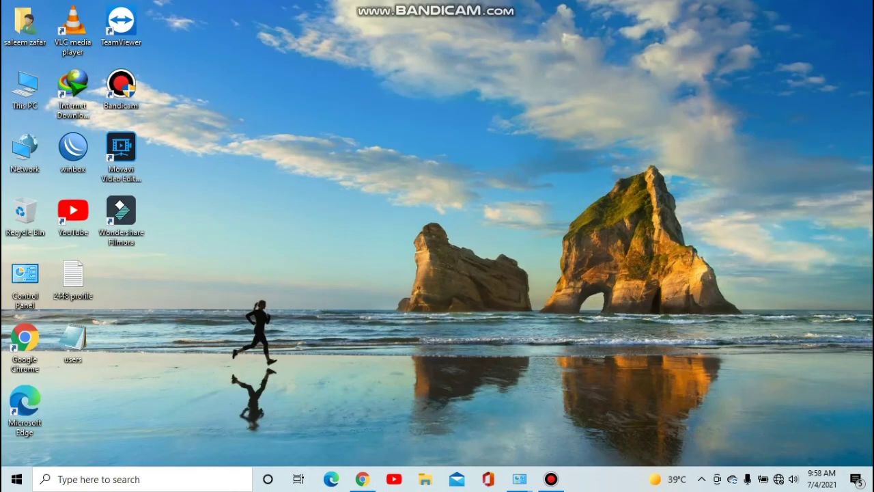
Switch the Ethernet adapter's IPv4 to obtain an IP address automatically, then minimise Network Connections
{"action": "mouse_move", "coordinate": [519, 479]}
{"action": "left_click", "coordinate": [588, 420]}
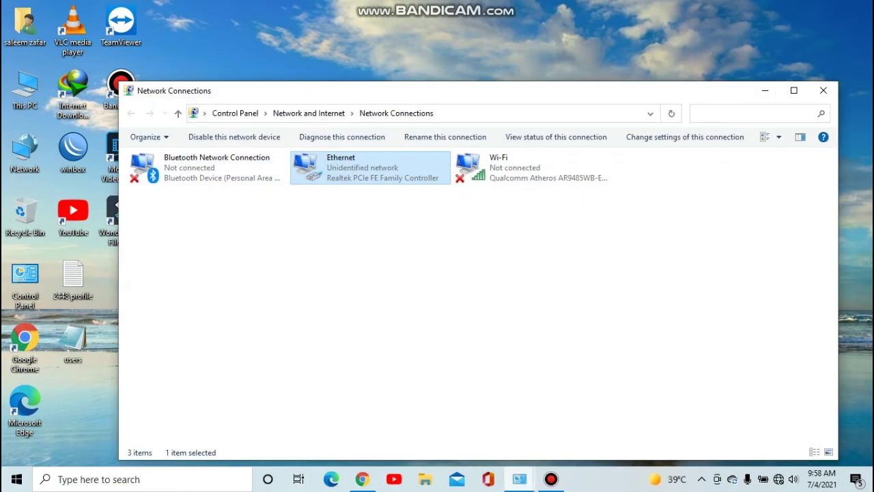
{"action": "right_click", "coordinate": [337, 163]}
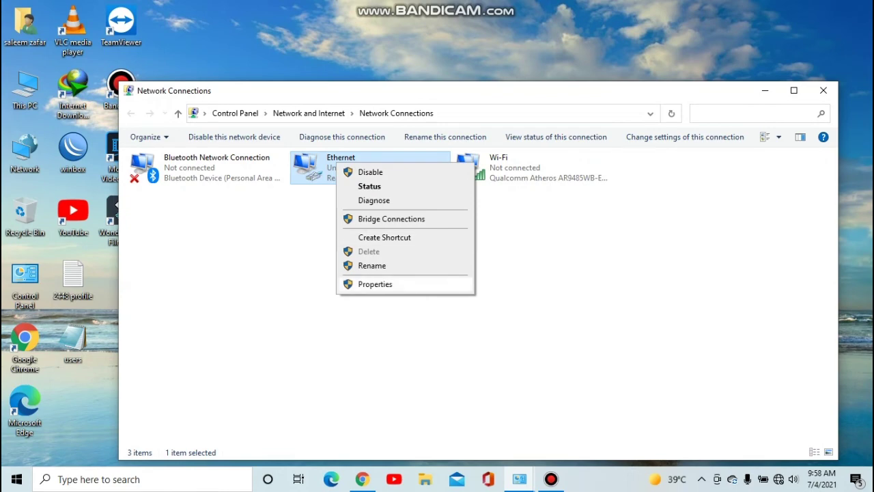
{"action": "left_click", "coordinate": [375, 284]}
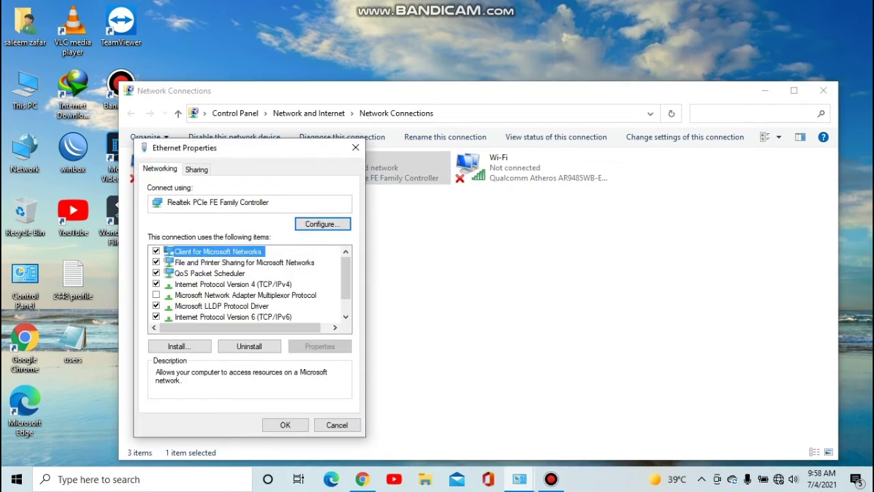
{"action": "double_click", "coordinate": [233, 284]}
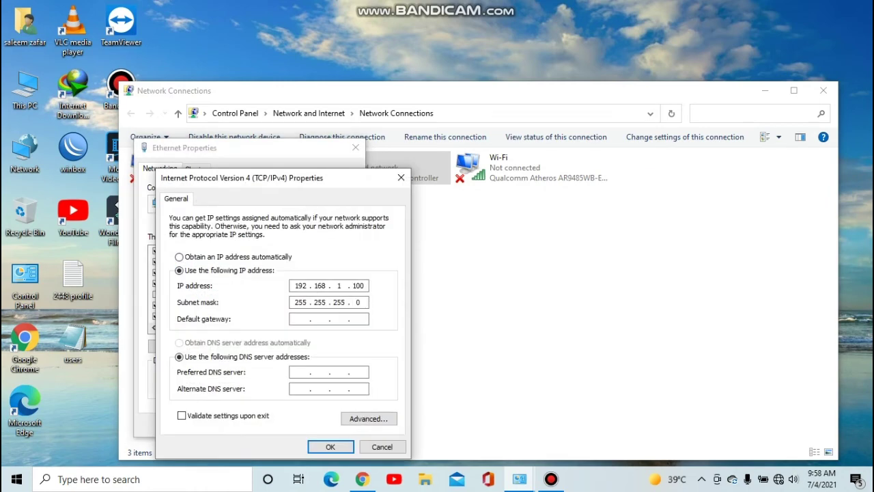
{"action": "left_click", "coordinate": [180, 257]}
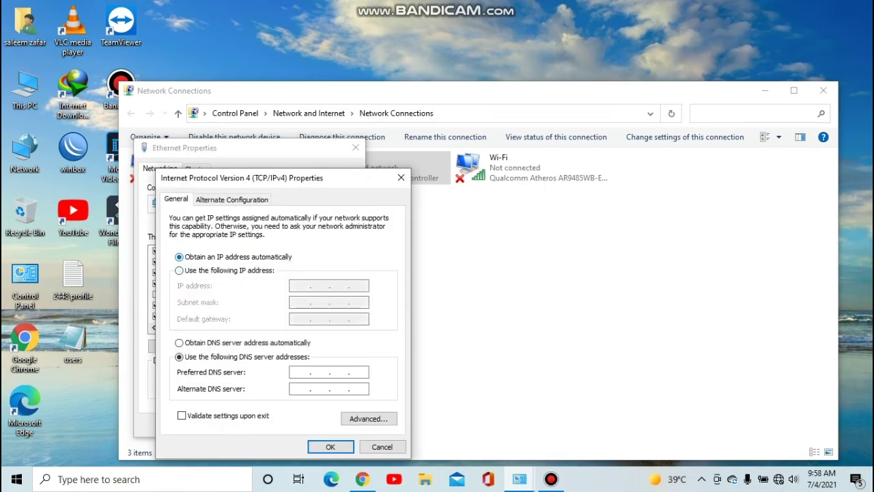
{"action": "key", "text": "Return"}
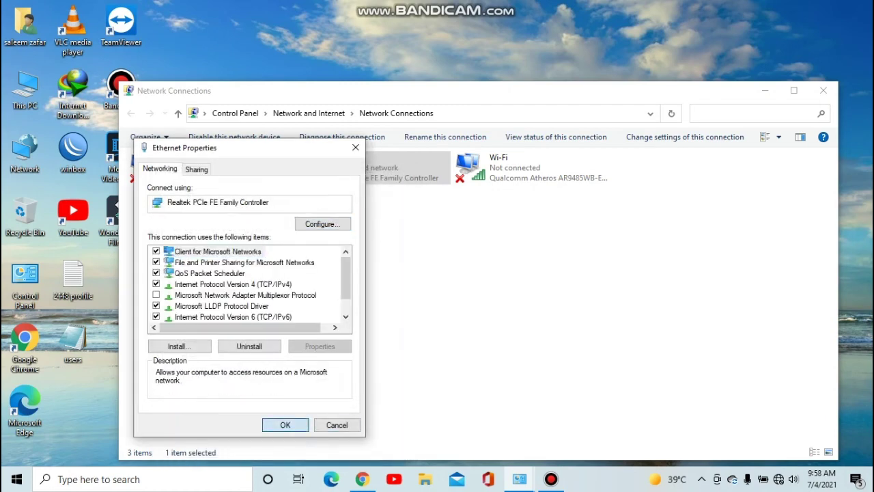
{"action": "key", "text": "Return"}
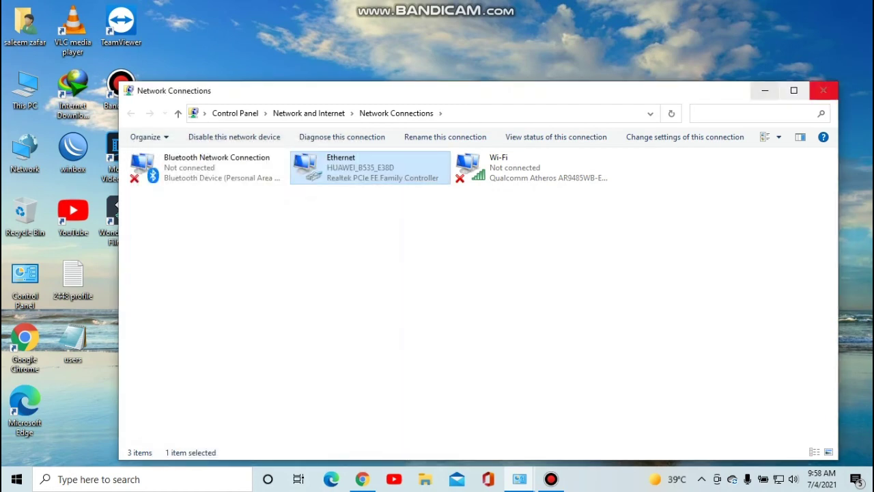
{"action": "left_click", "coordinate": [766, 90]}
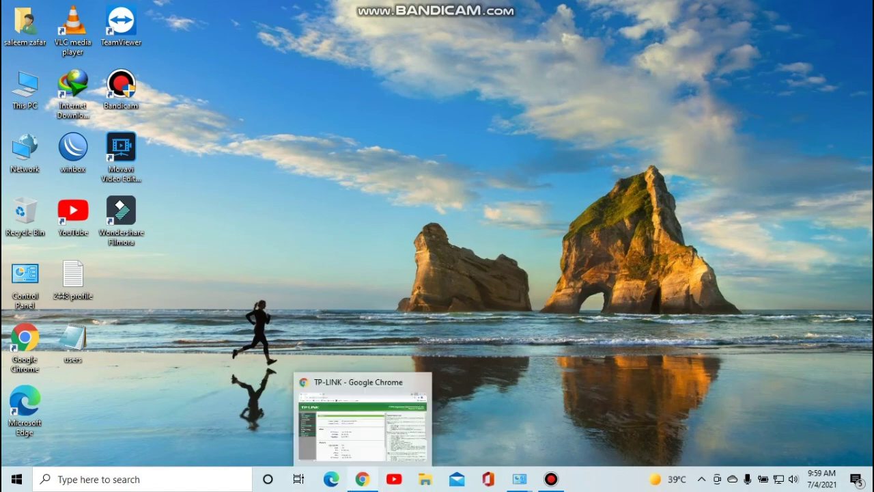
Restore Chrome and try loading the mistyped address 'yahooe' in a new tab
{"action": "left_click", "coordinate": [362, 478]}
{"action": "left_click", "coordinate": [174, 11]}
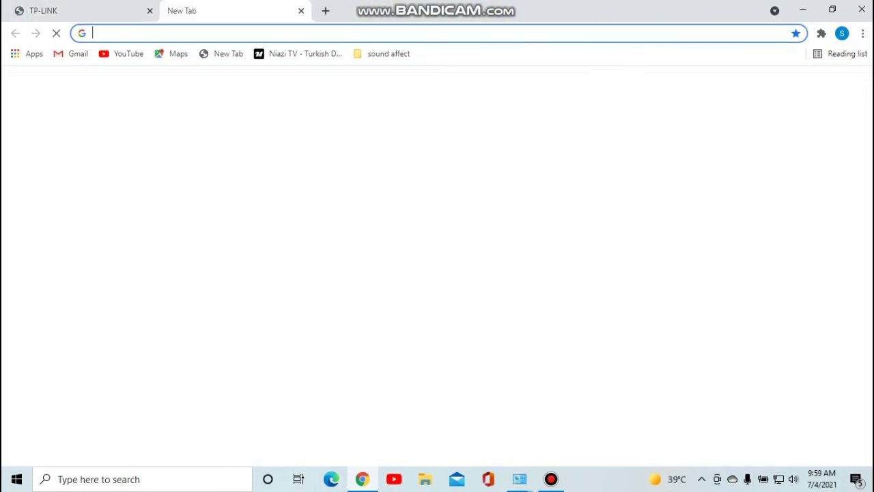
{"action": "left_click", "coordinate": [179, 33]}
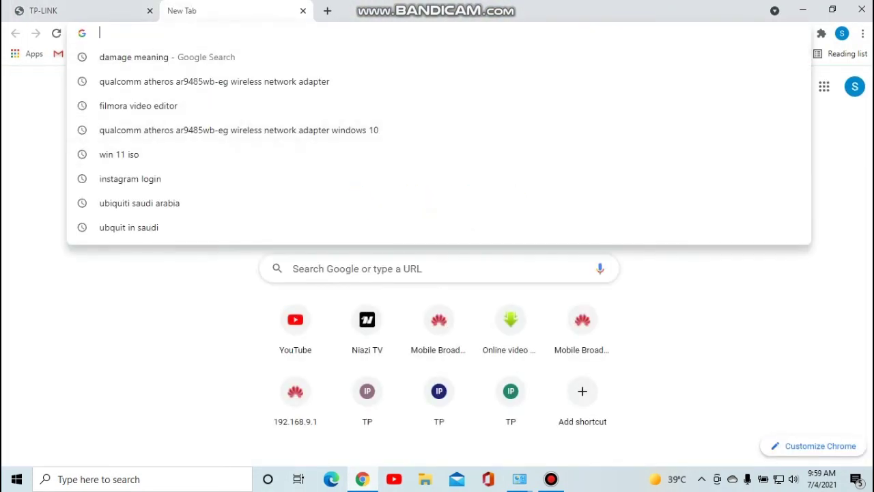
{"action": "type", "text": "yahooe"}
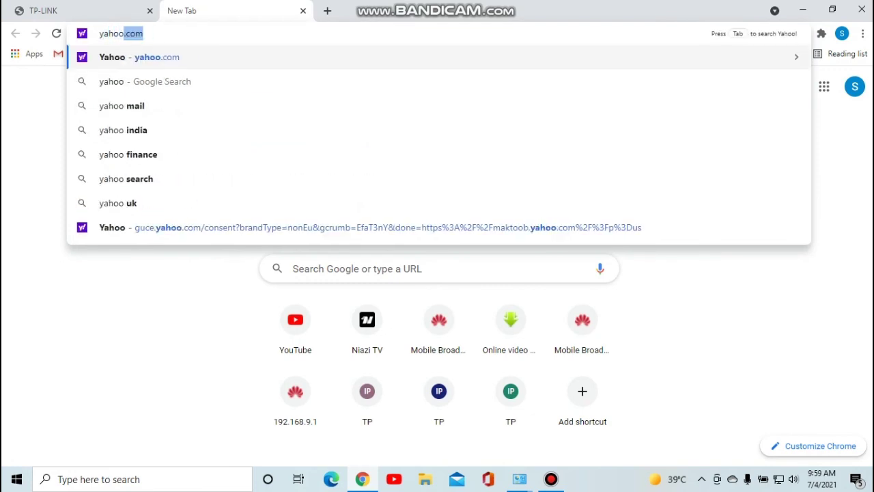
{"action": "key", "text": "ctrl+Return"}
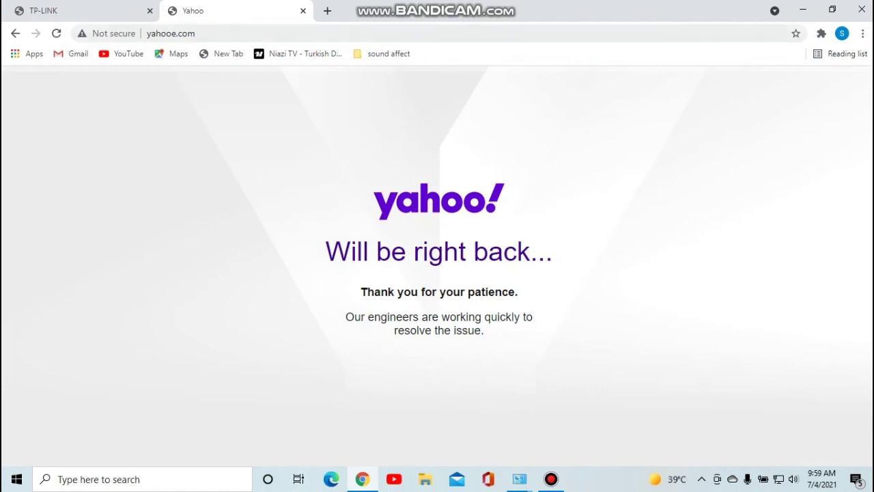
{"action": "key", "text": "ctrl+l"}
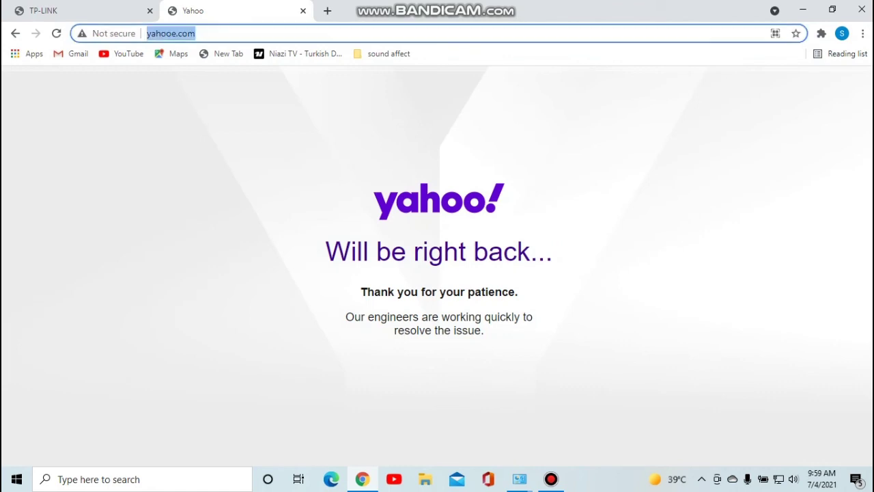
{"action": "key", "text": "BackSpace"}
{"action": "type", "text": "www"}
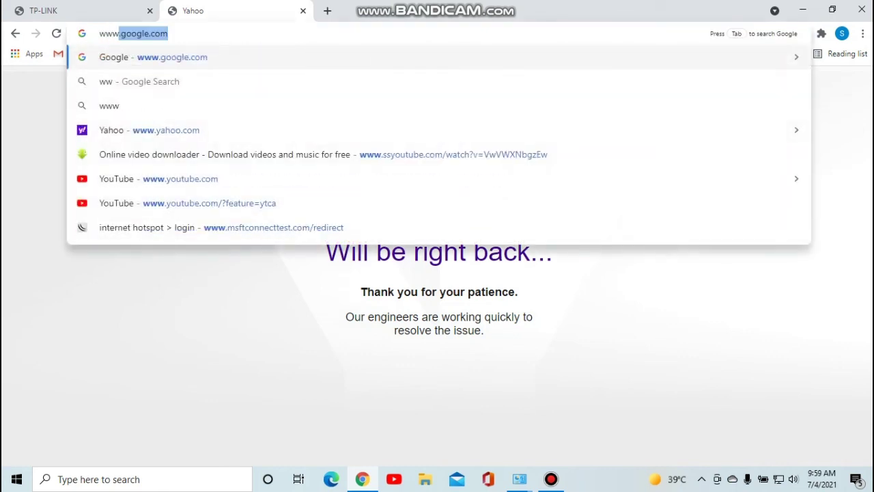
{"action": "type", "text": "."}
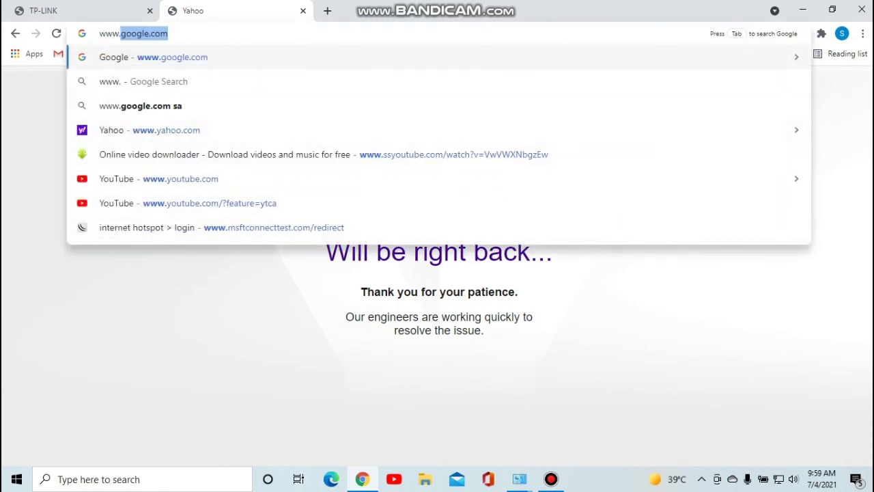
{"action": "type", "text": "yahoo"}
{"action": "key", "text": "BackSpace"}
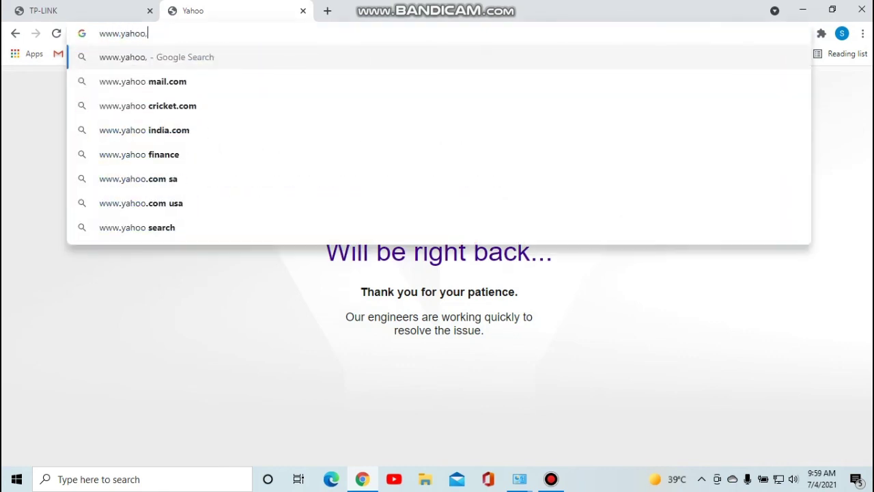
{"action": "type", "text": "."}
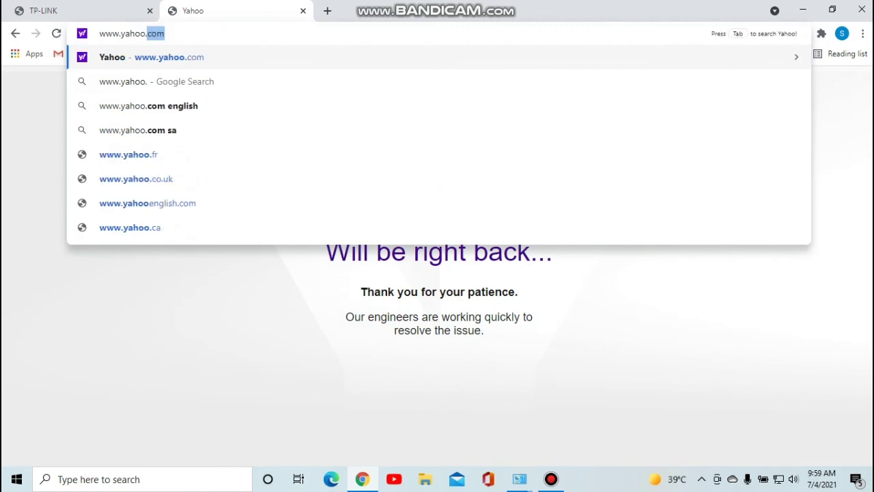
{"action": "type", "text": "com"}
{"action": "key", "text": "Return"}
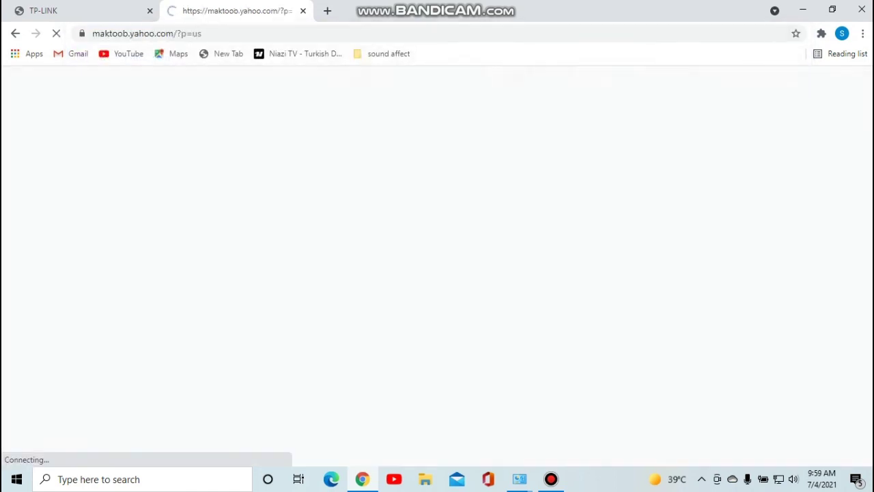